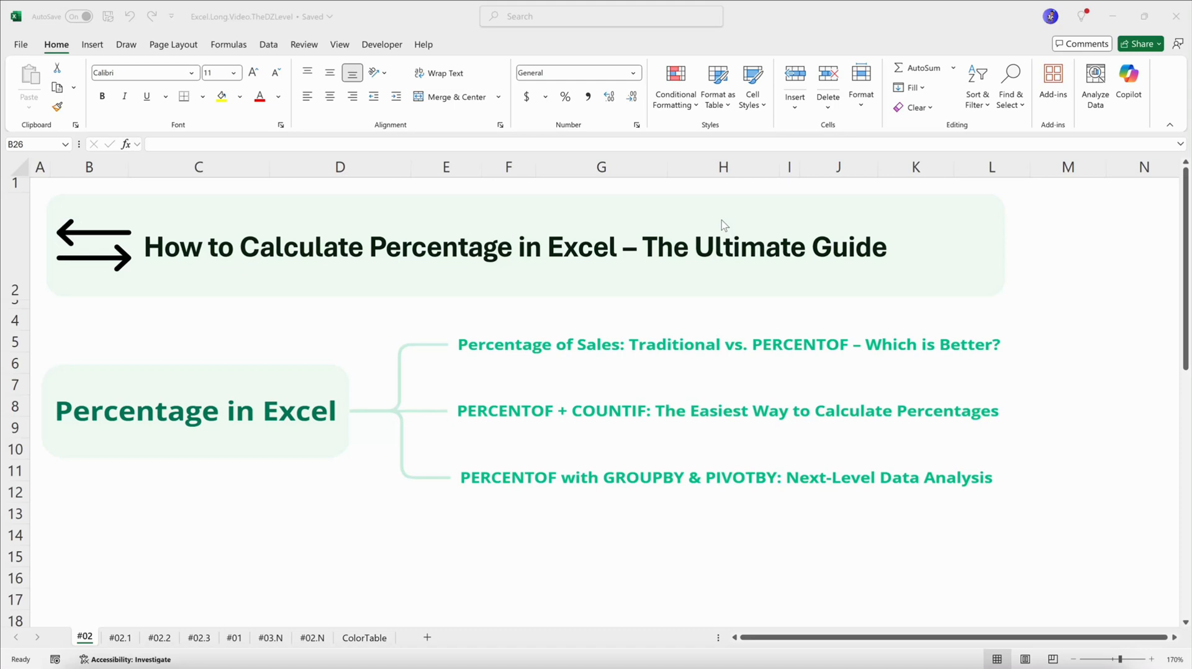
Look through the sheets #02.1, #02.2 and #02.3
left_click(121, 638)
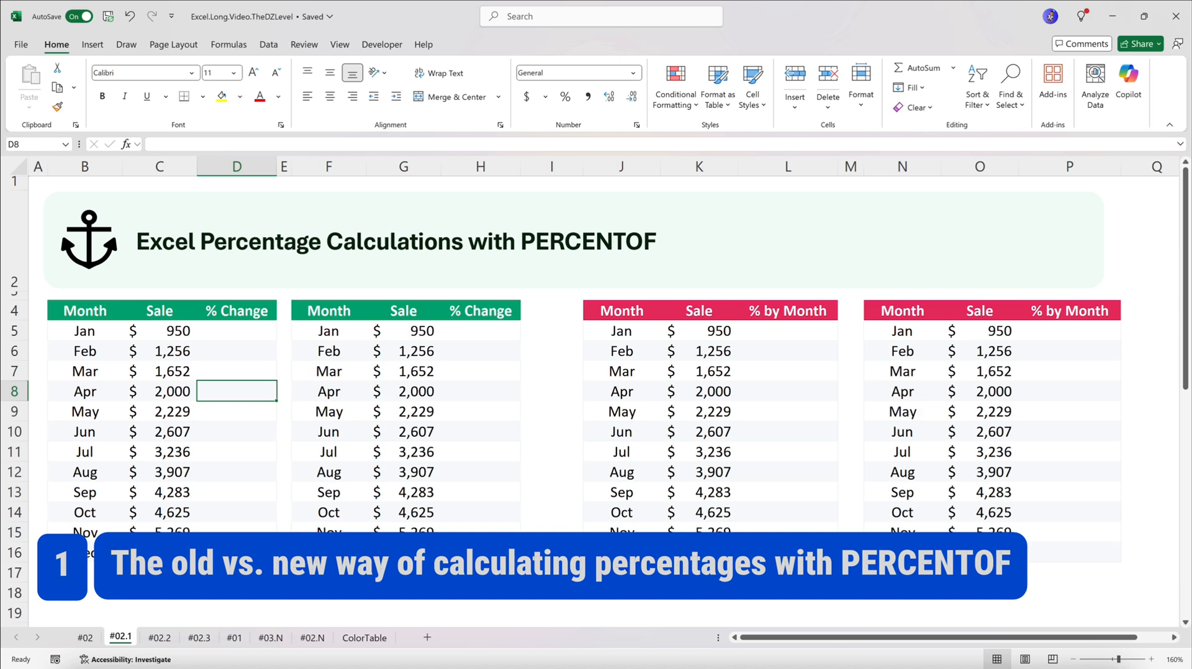
left_click(159, 637)
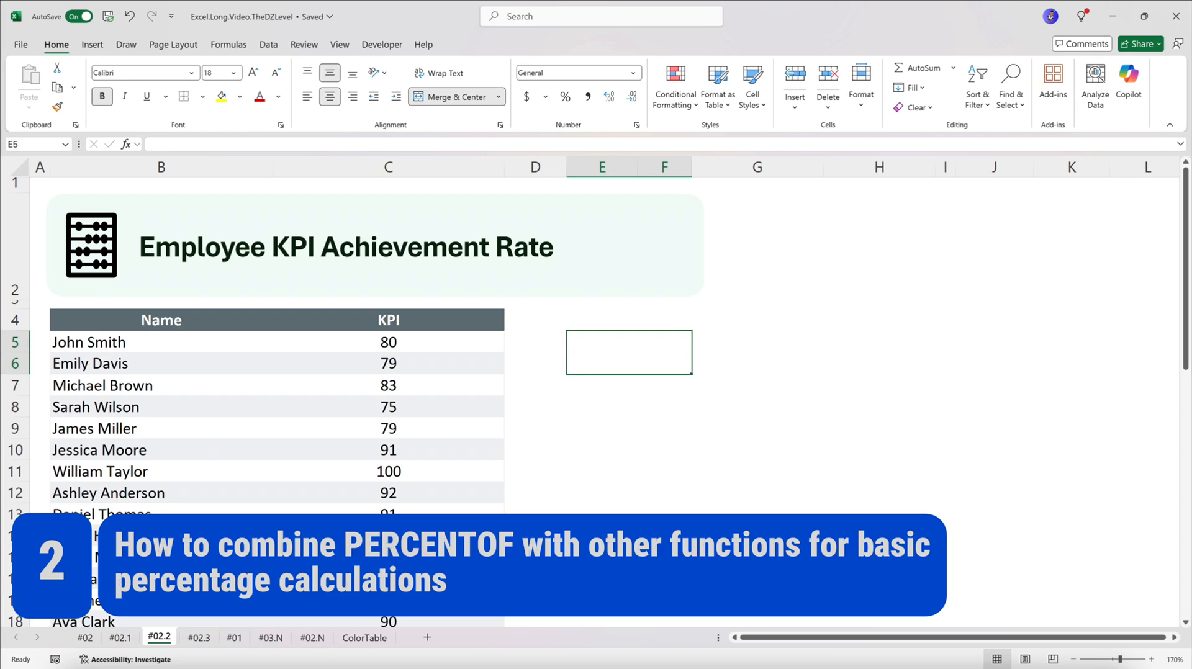
left_click(200, 637)
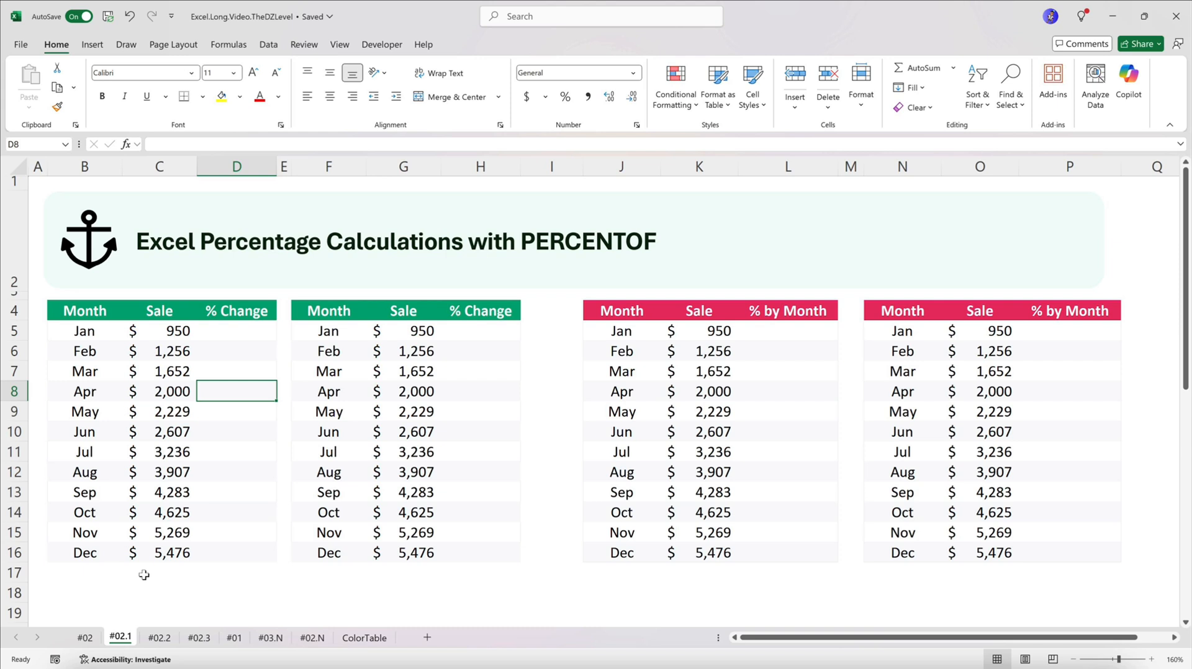
Examine the Sale values in the first % Change table and the first % by Month table on sheet #02.1
left_click(244, 333)
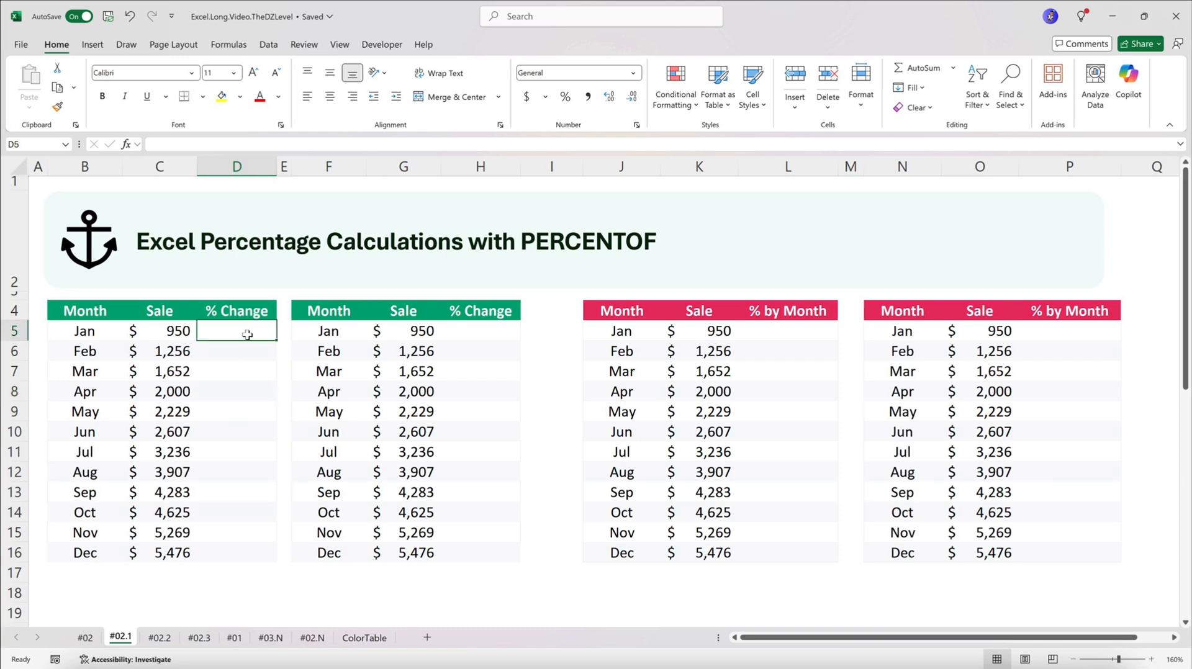
left_click(172, 360)
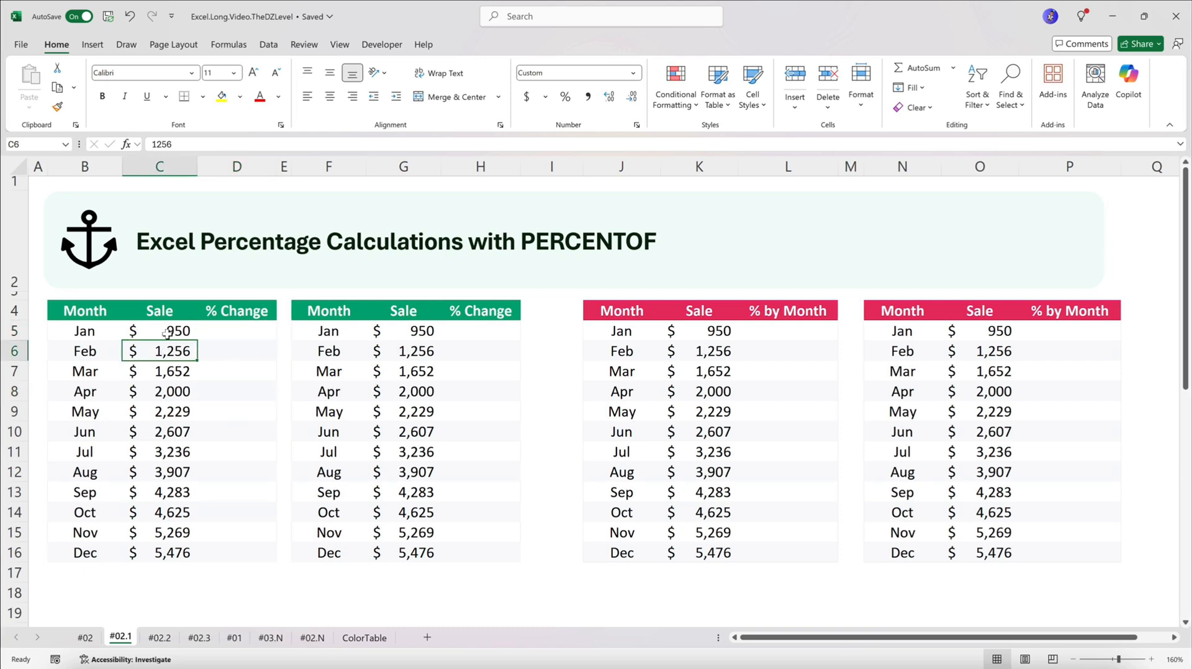
left_click(167, 331)
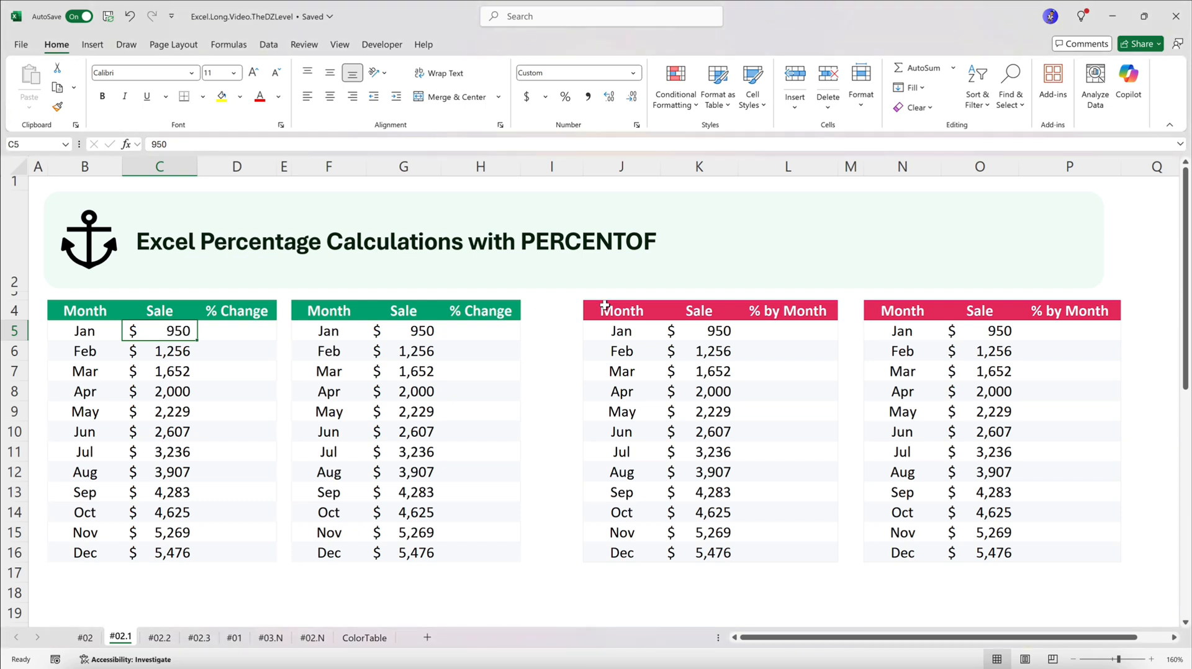
left_click(726, 336)
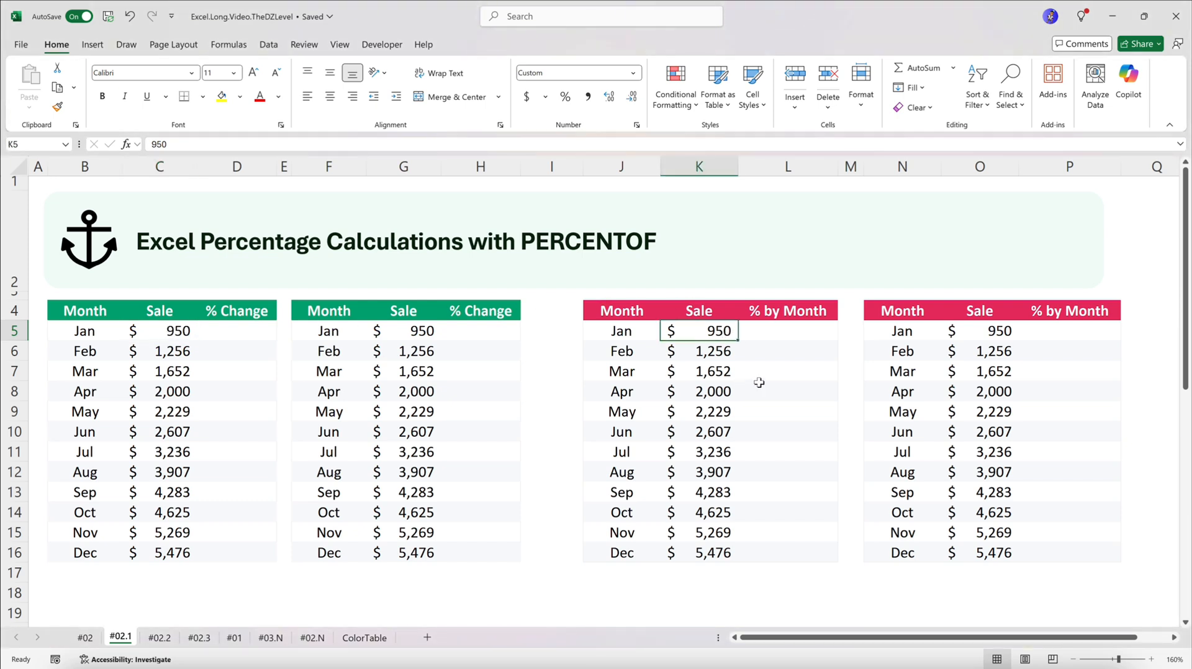
left_click_drag(713, 340, 721, 554)
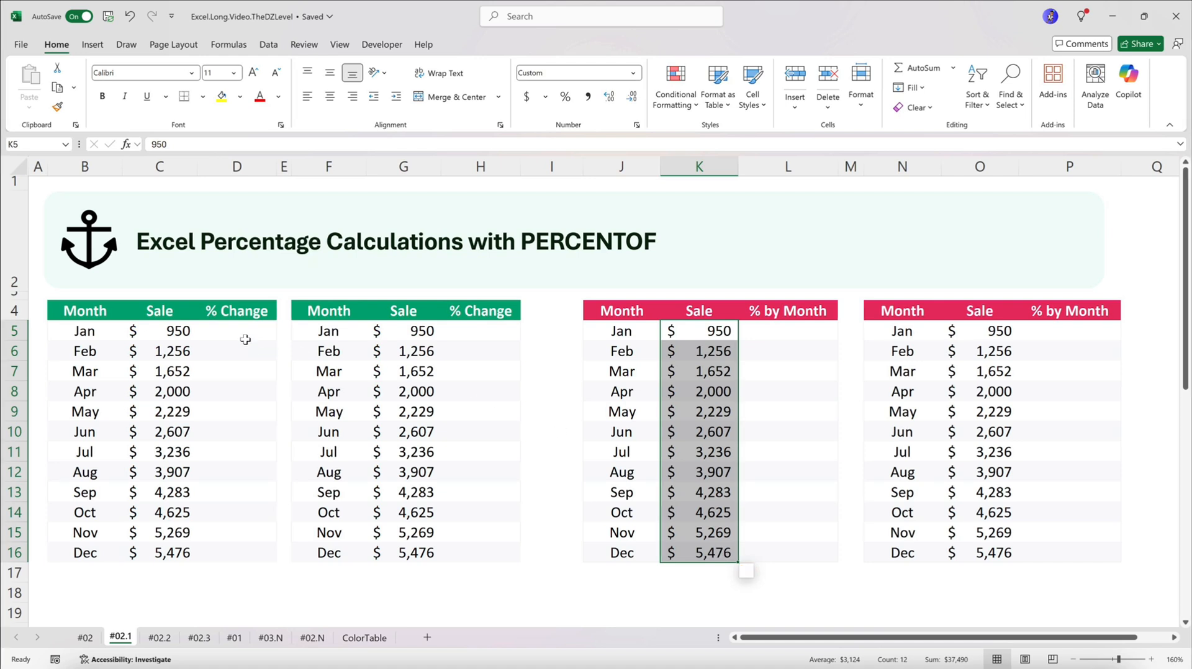
left_click(180, 332)
key("Down")
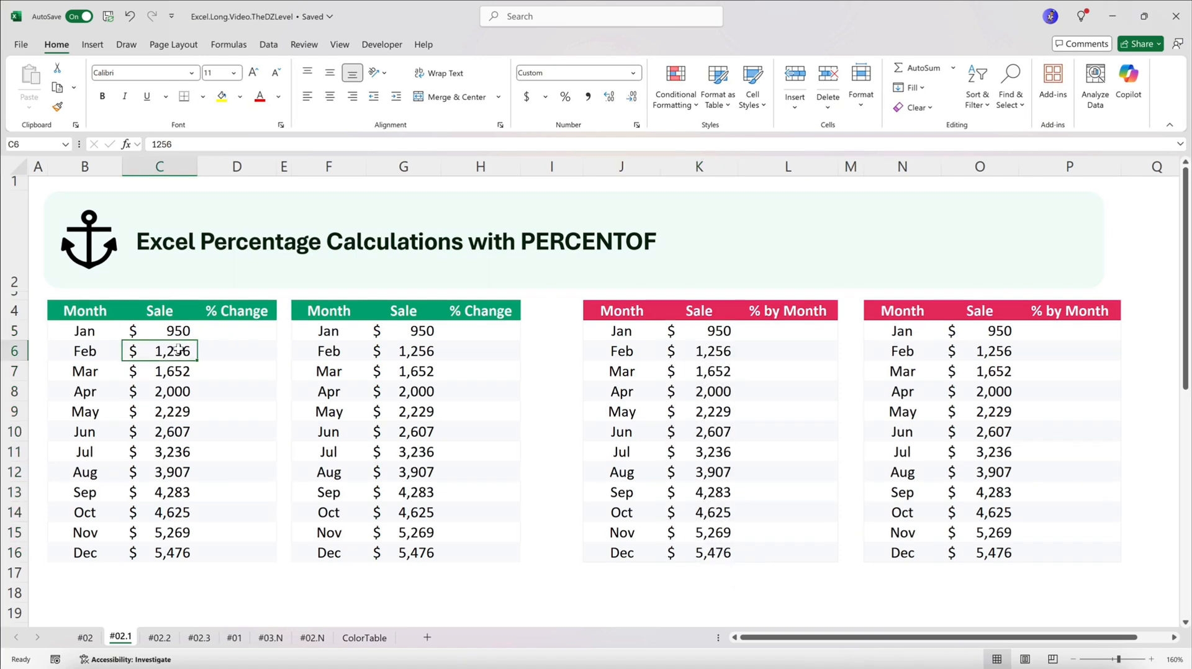
Calculate February's percentage change in D6 with the formula =(C6-C5)/C5
left_click(229, 349)
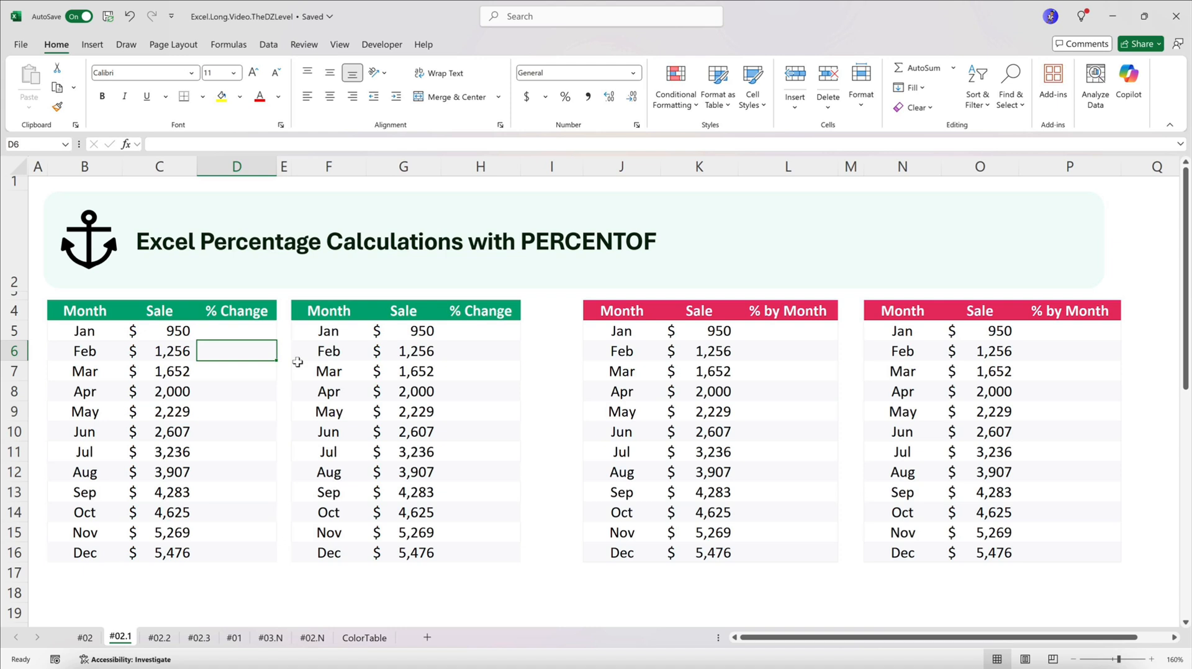
type("=")
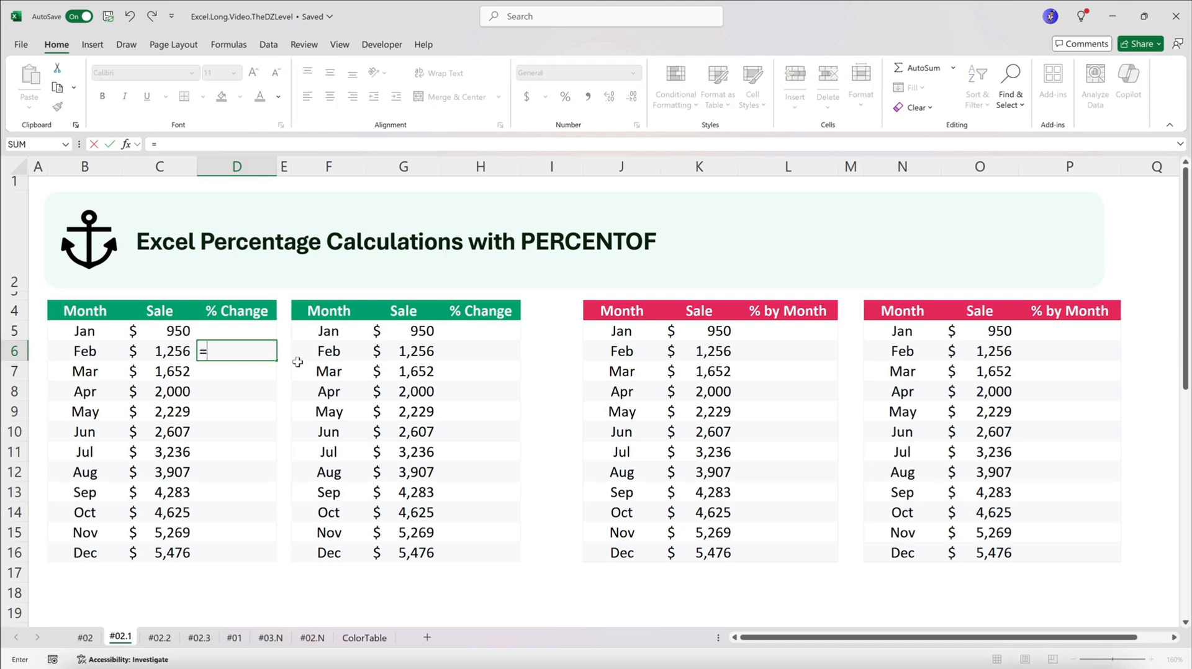
type("(")
left_click(174, 352)
type("-")
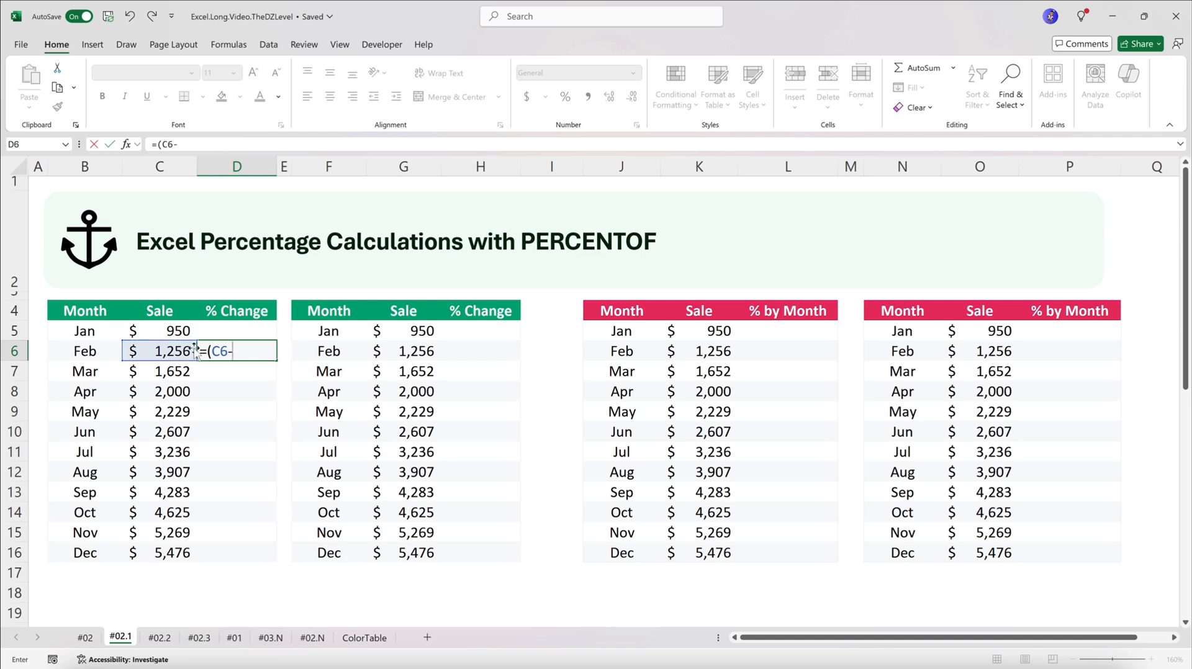
left_click(185, 332)
type(")")
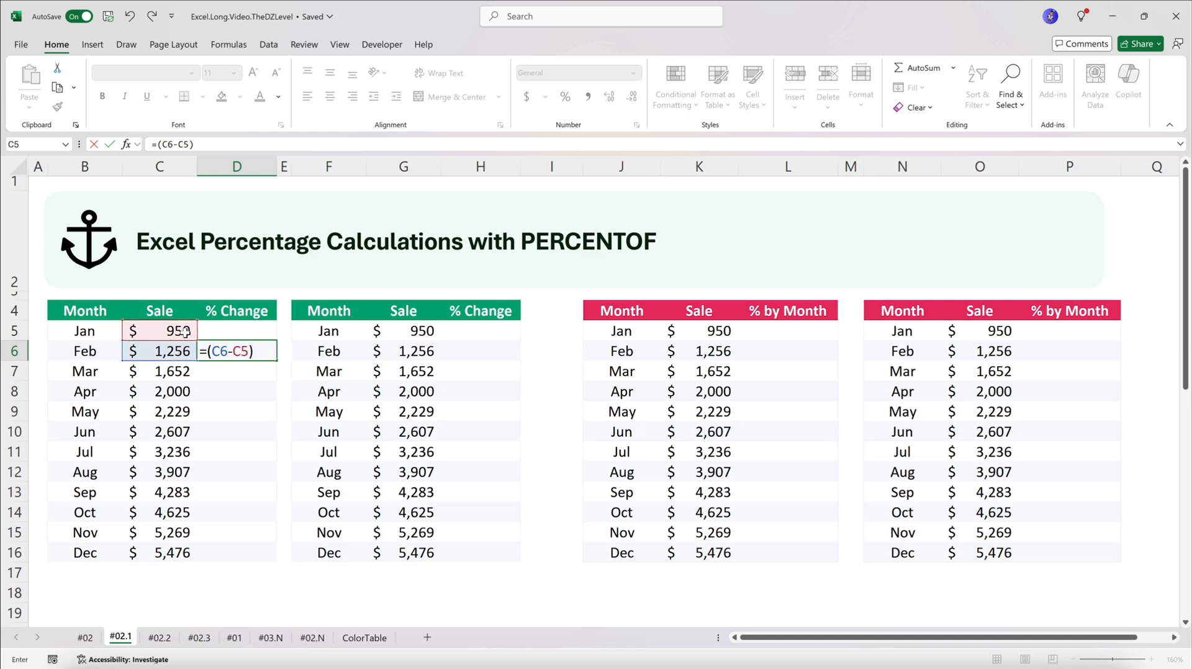
type("/")
left_click(178, 332)
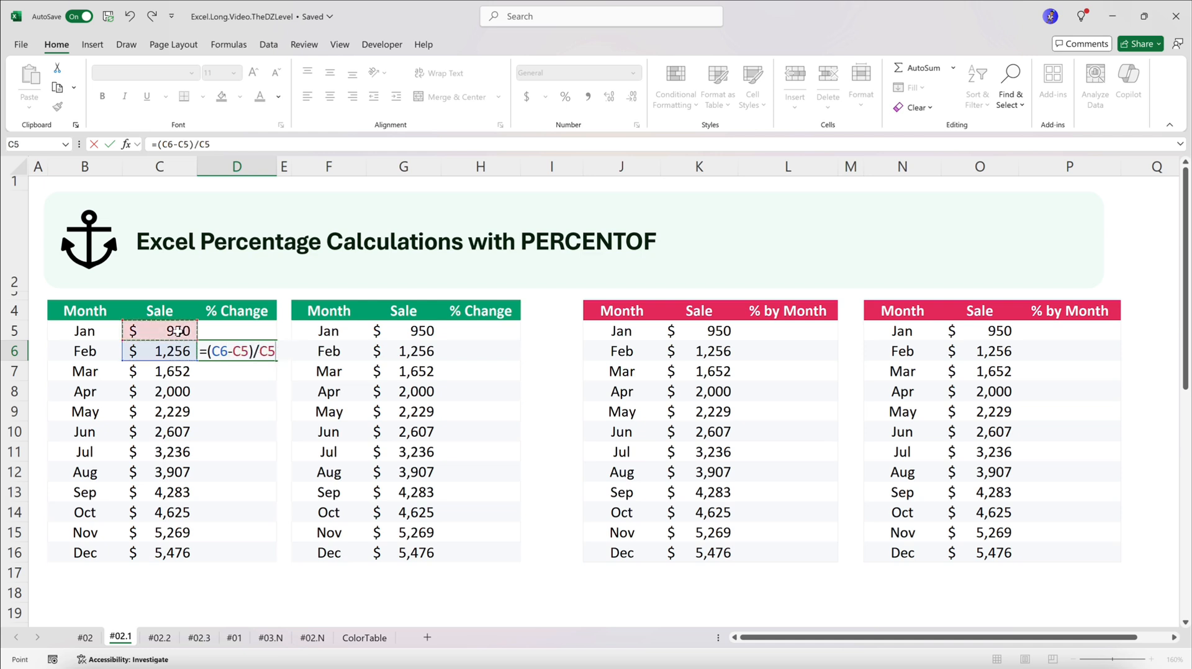
key("ctrl+Return")
Format D6 as a percentage with one decimal place and check its formula
left_click(565, 96)
left_click(608, 97)
double_click(255, 352)
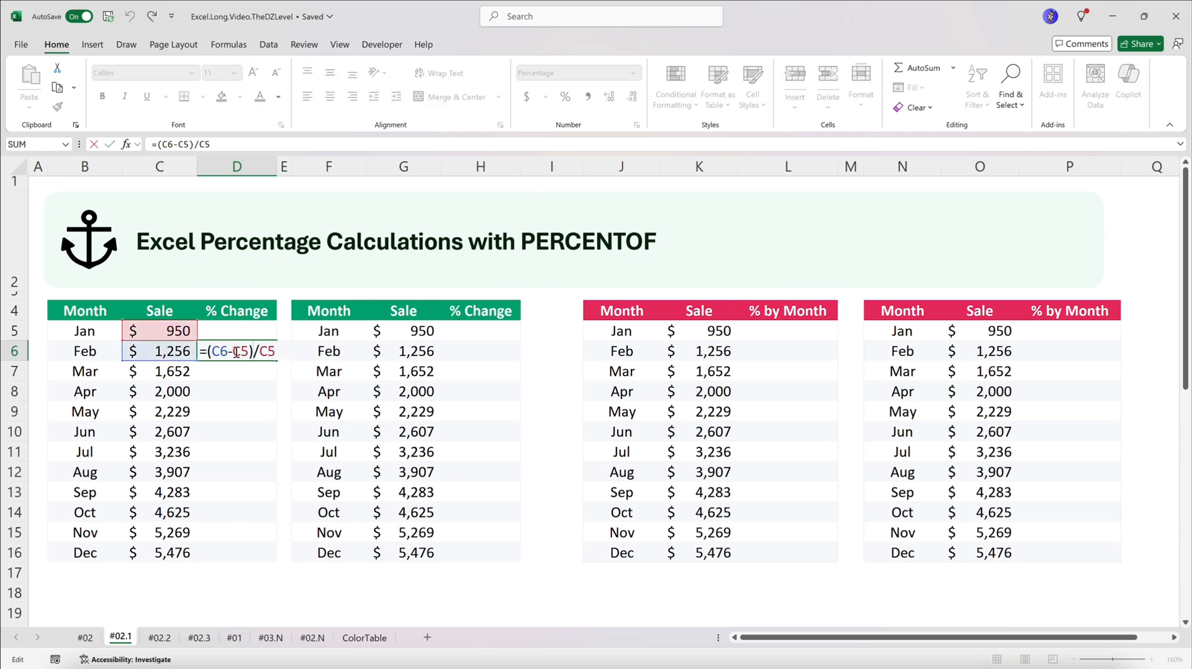
key("Escape")
Replace the formula in D6 with the shorter version =C6/C5-1
type("=")
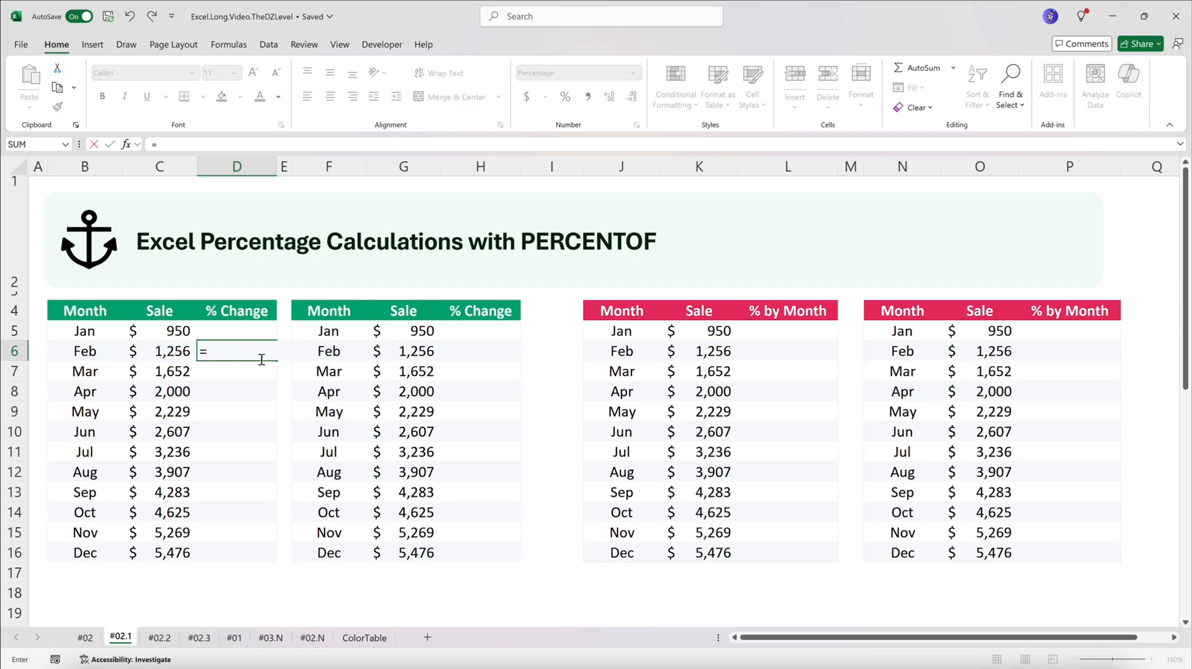
left_click(175, 352)
type("/")
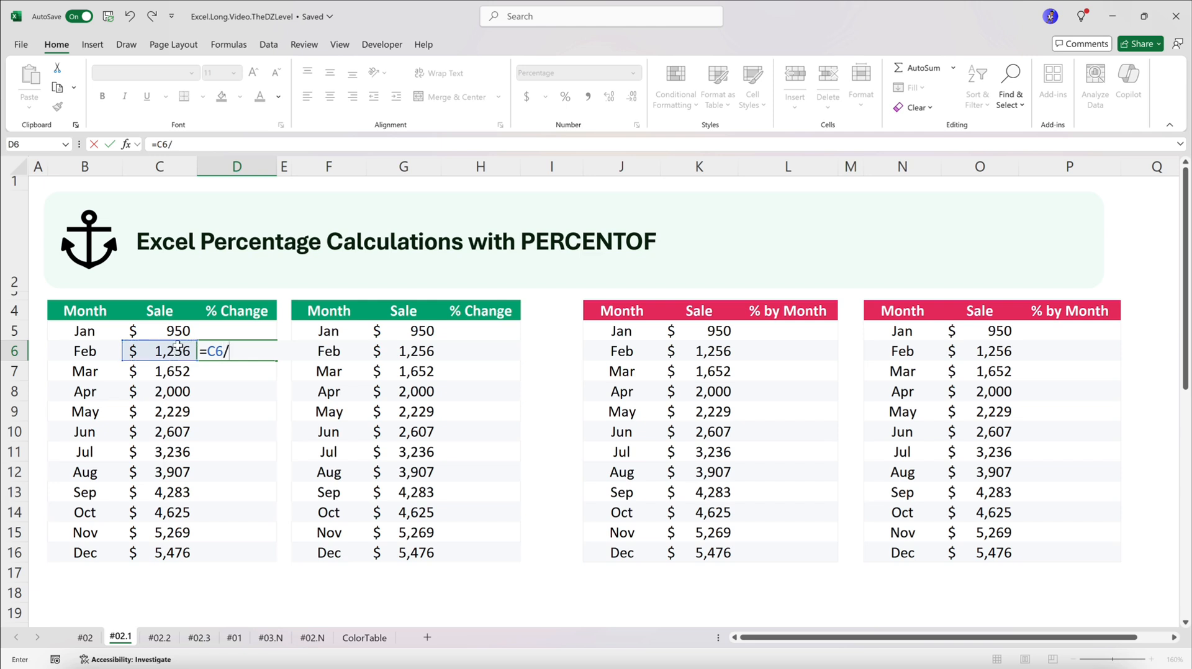
left_click(175, 332)
type("-1")
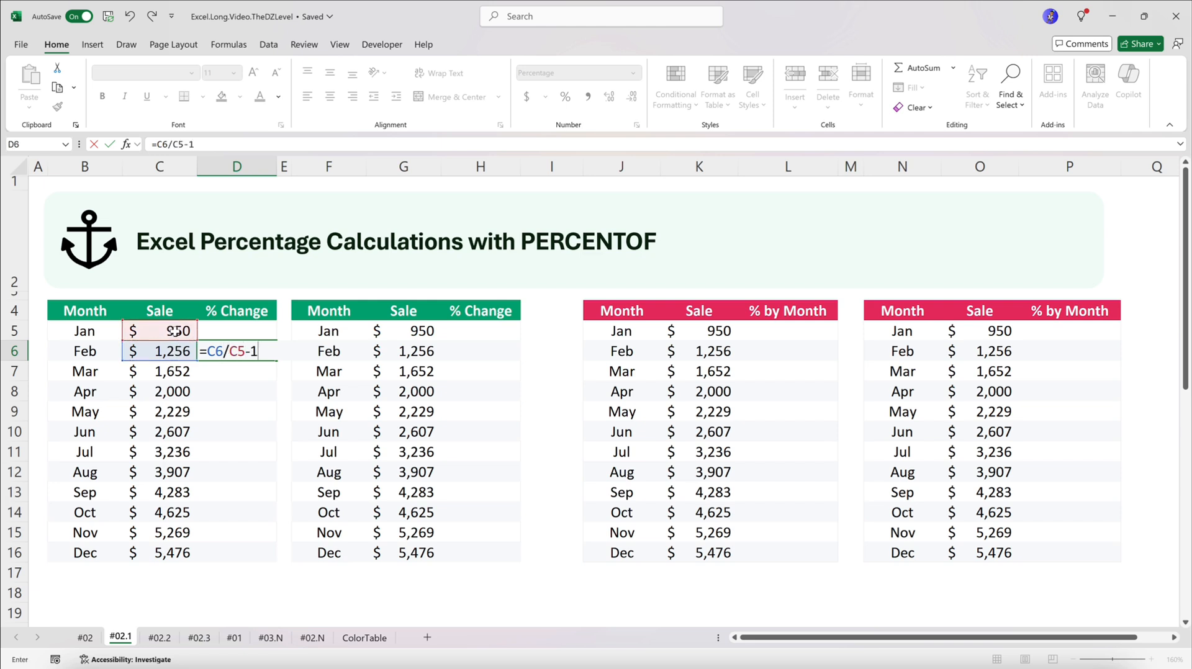
left_click(222, 352)
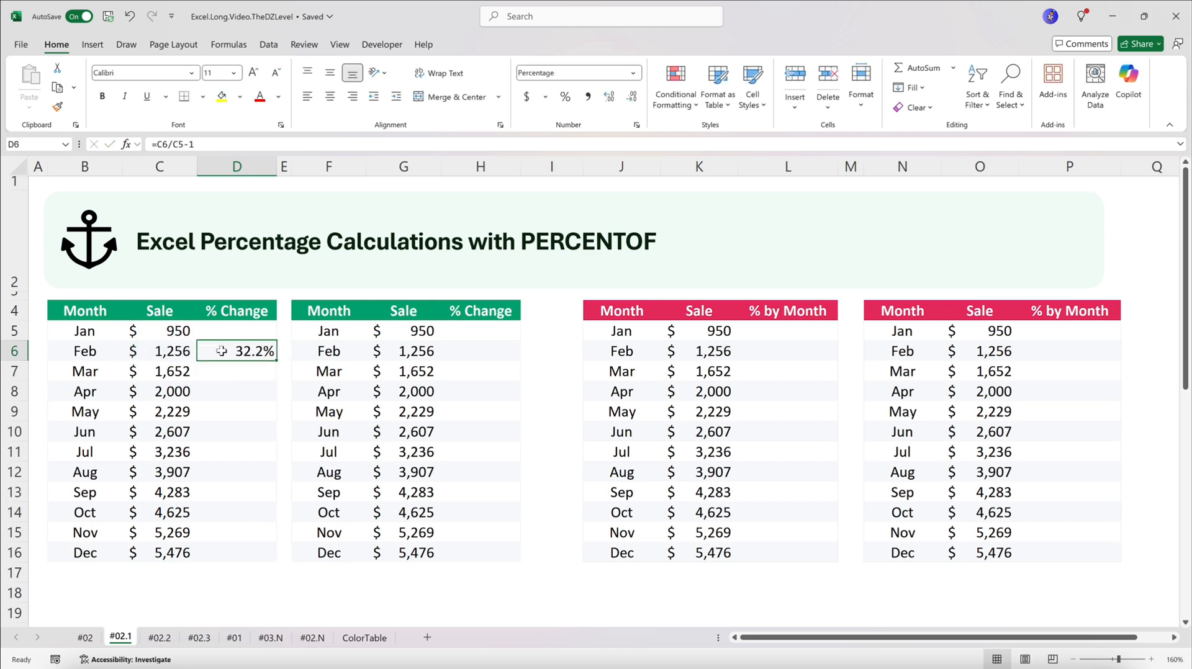
Copy D6 into D7:D16, pasting only formulas and number formats
key("ctrl+c")
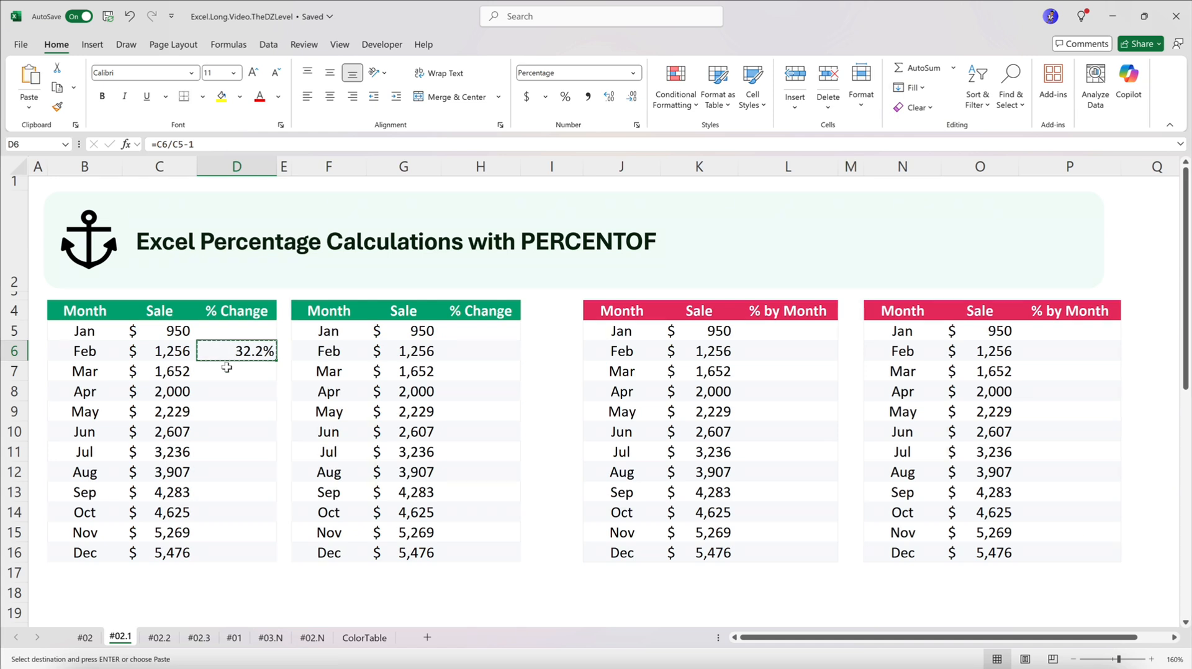
left_click_drag(227, 368, 232, 551)
right_click(227, 393)
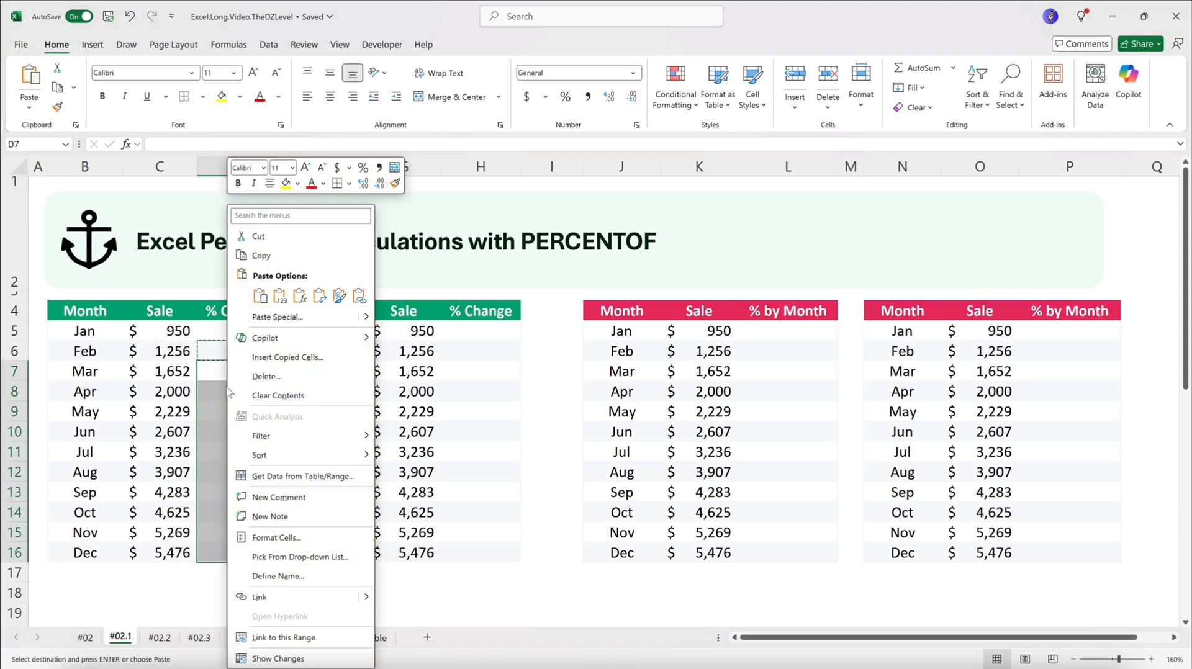
left_click(291, 318)
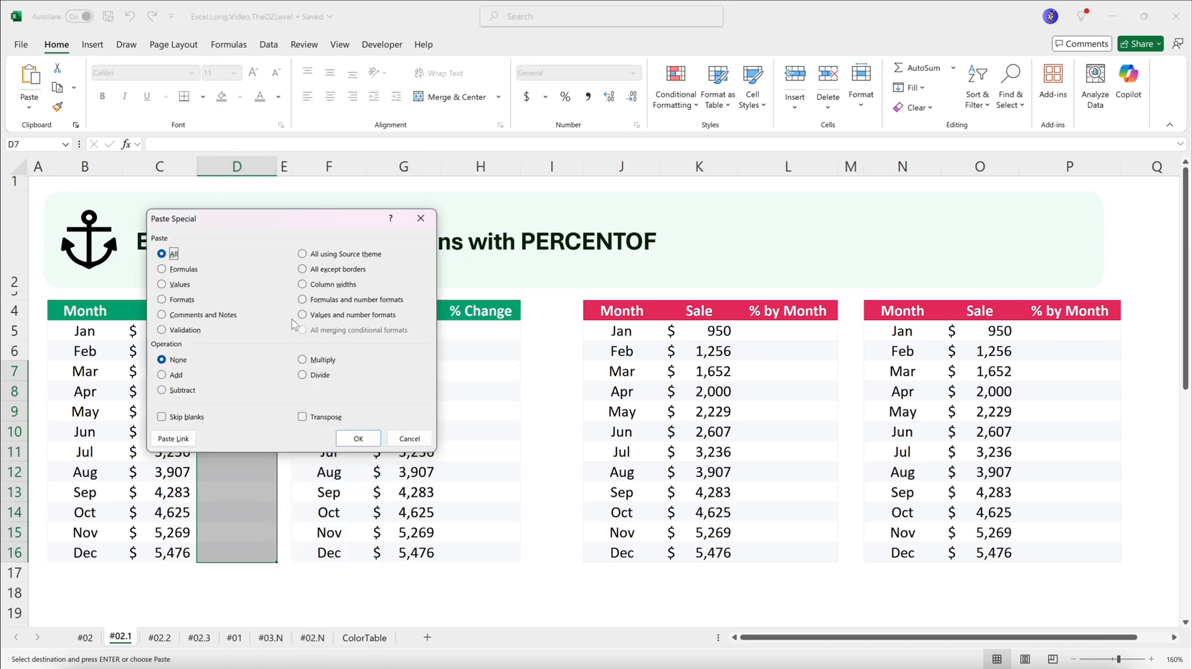
left_click(330, 302)
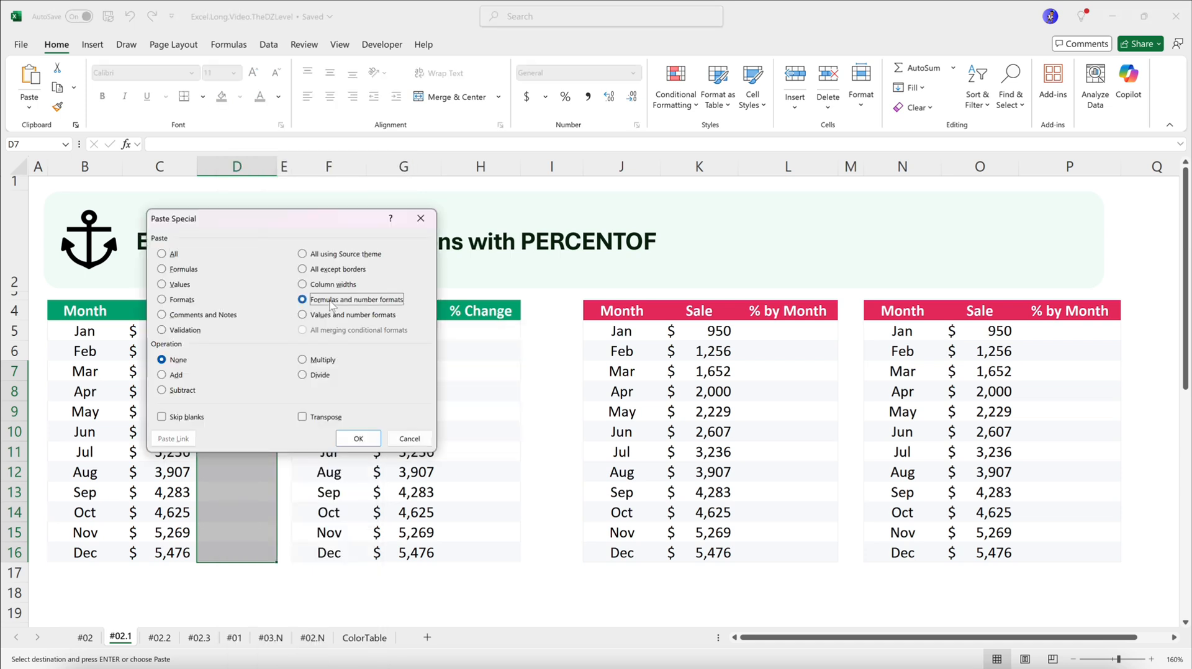
left_click(353, 439)
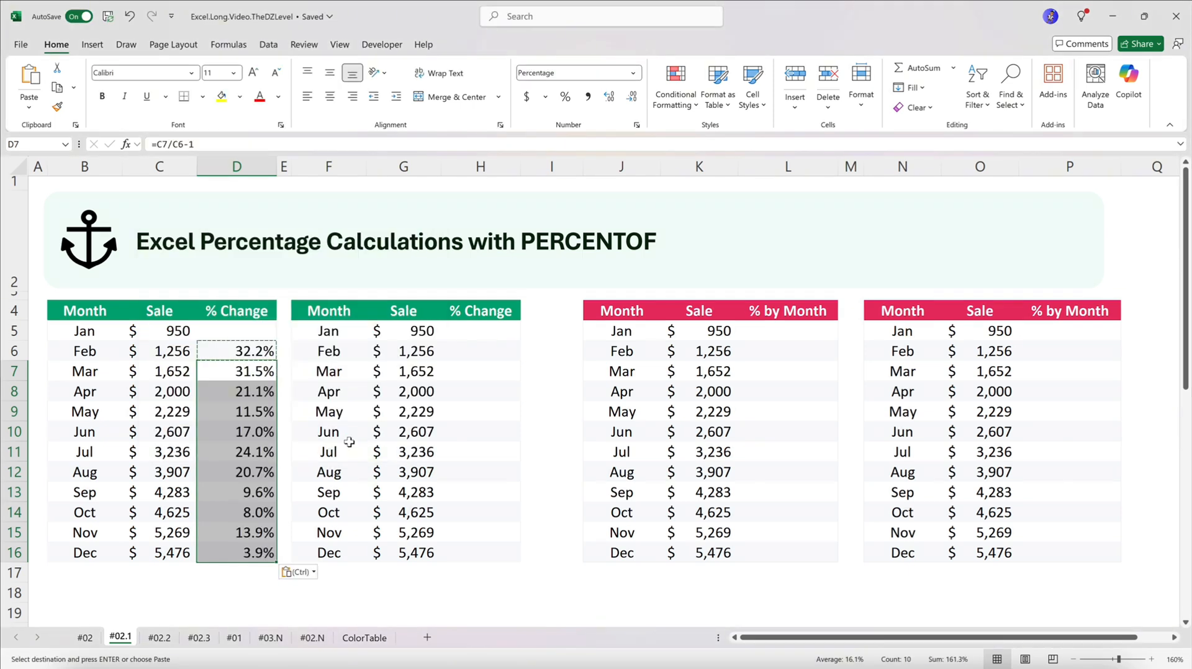
Calculate February's change in H6 of the second % Change table with =PERCENTOF(G6-G5,G5)
left_click(470, 348)
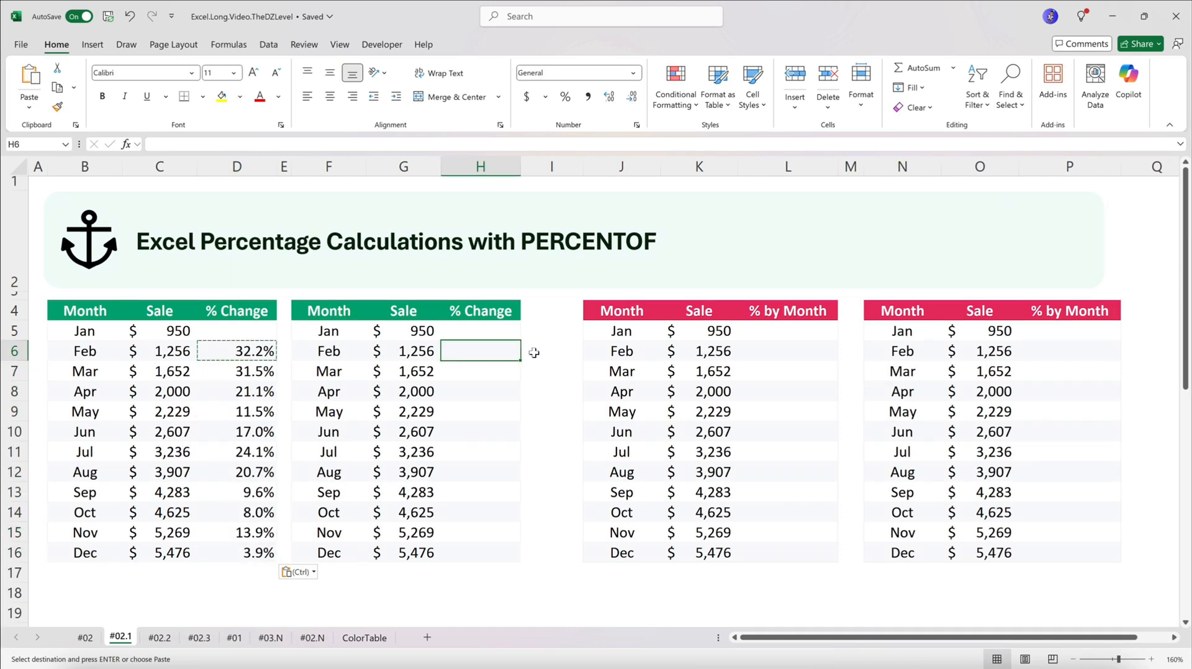
type("=pe")
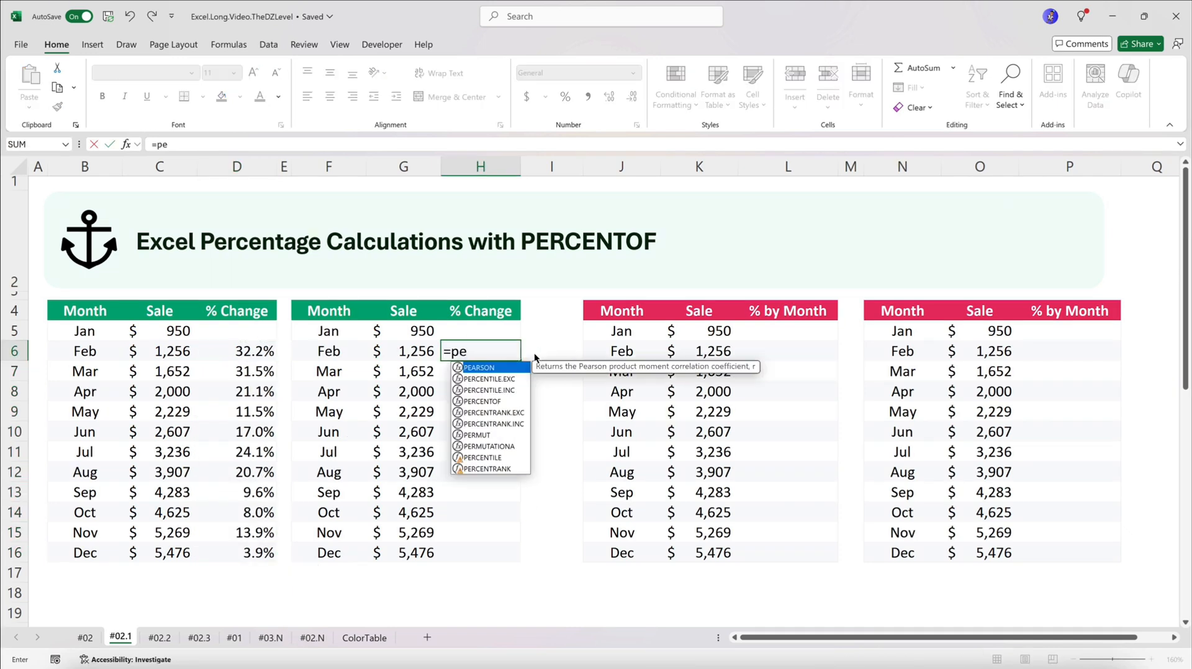
key("Down")
key("Down")
key("Down")
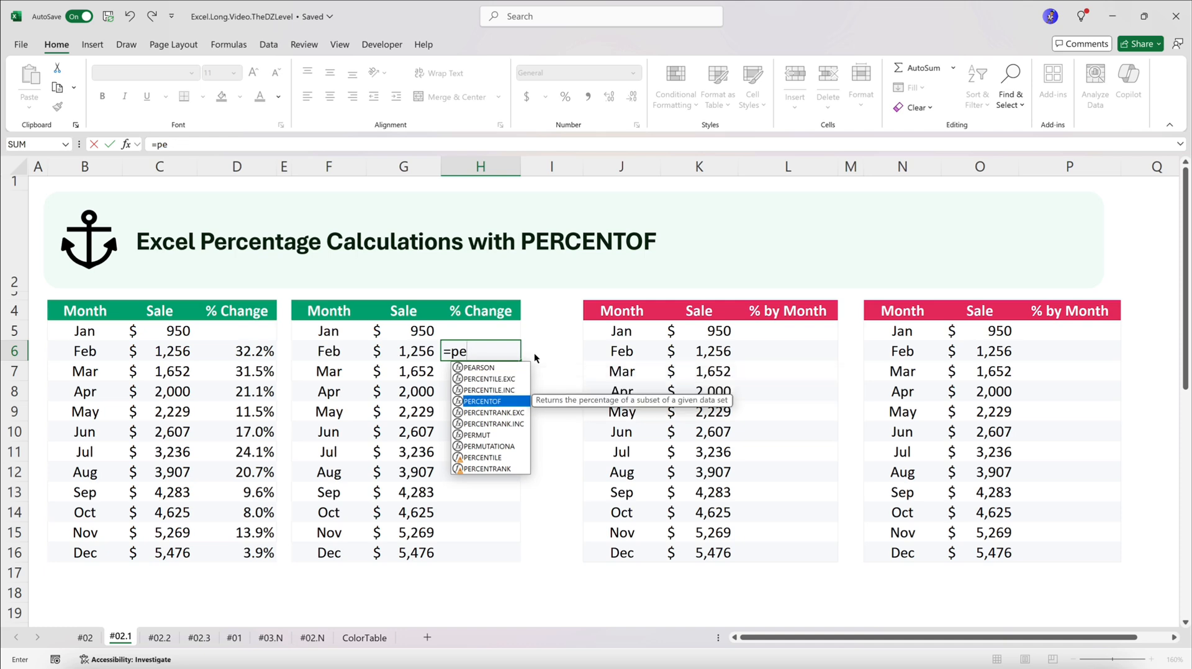
key("Tab")
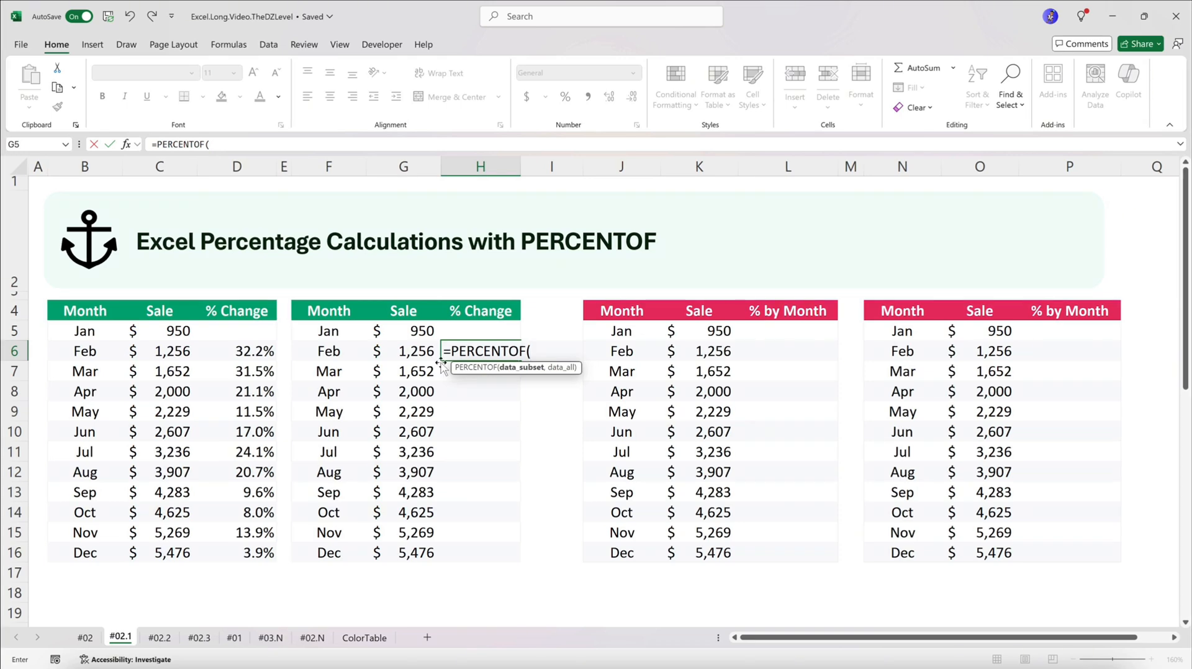
left_click(411, 351)
type("-")
left_click(404, 330)
type(",")
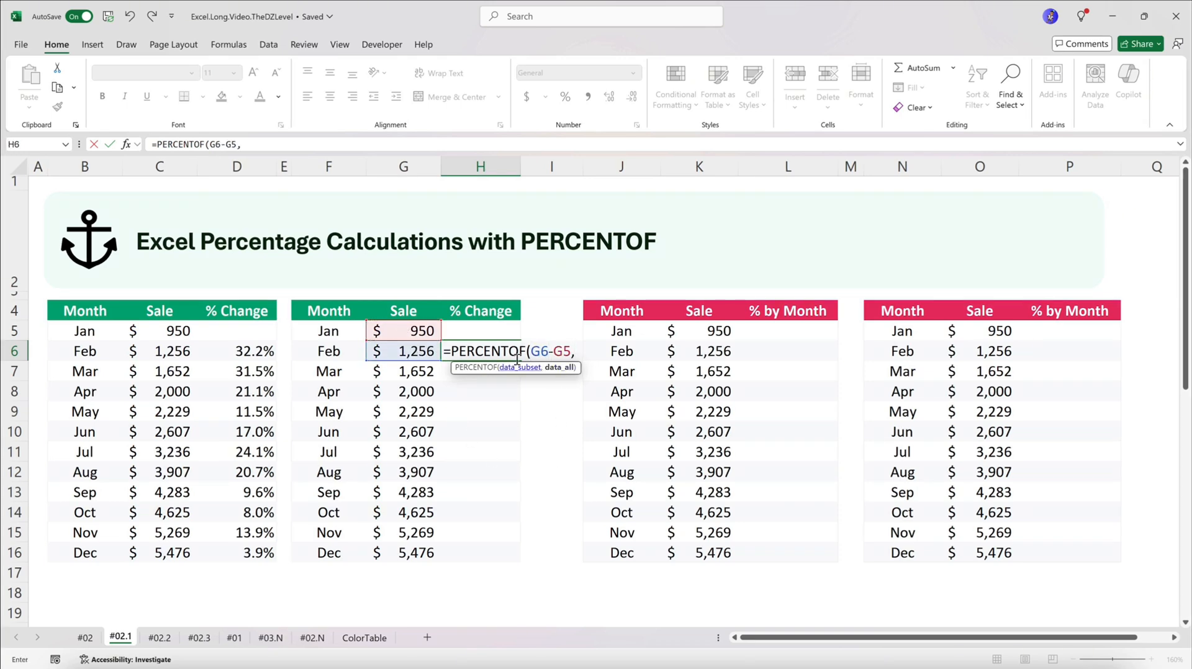
left_click(421, 331)
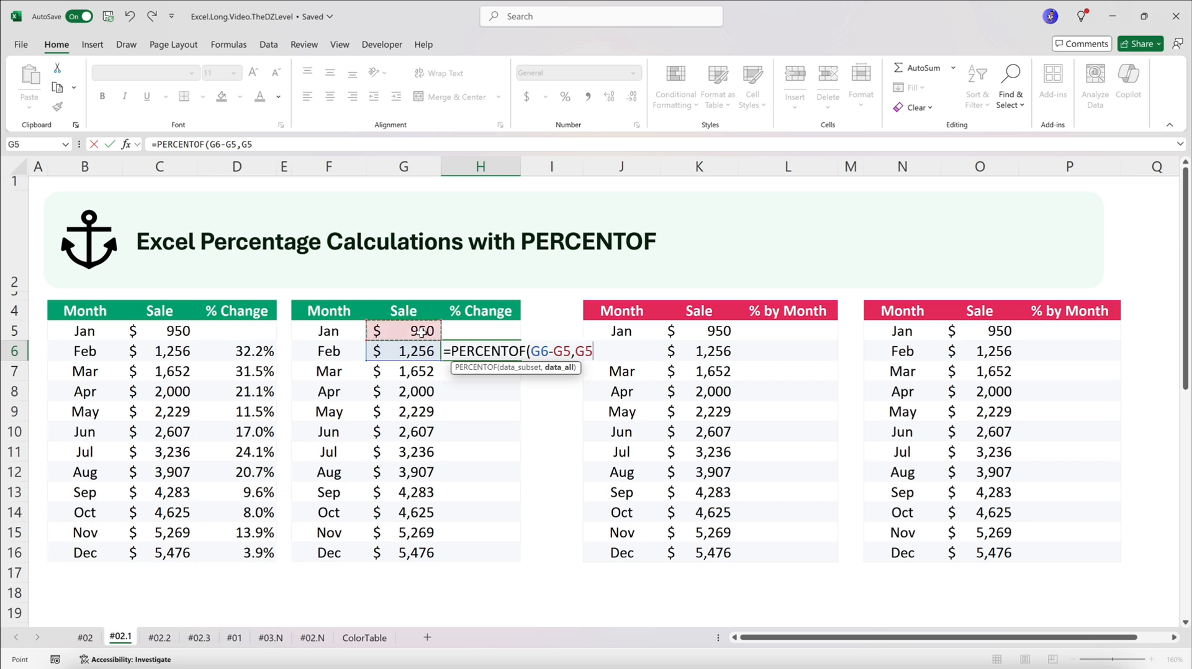
type(")")
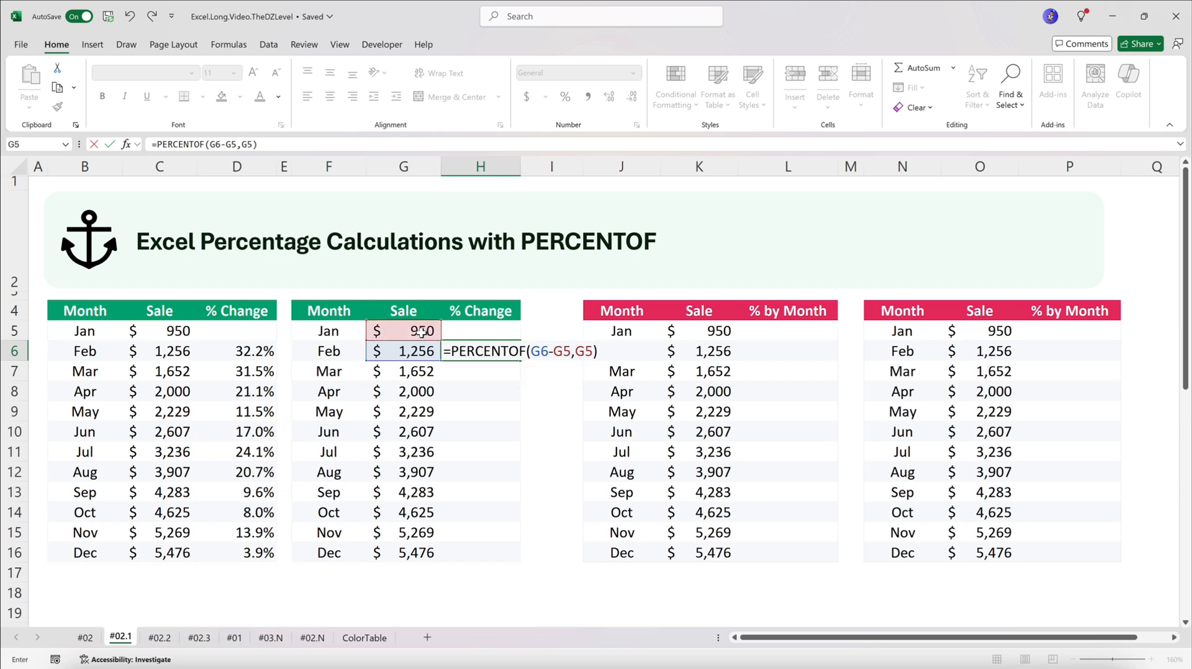
key("Return")
Format H6 as a percentage with one decimal place and paste its formula and number format into H7:H16
left_click(474, 349)
left_click(565, 97)
key("ctrl+c")
left_click_drag(479, 371, 490, 556)
right_click(490, 556)
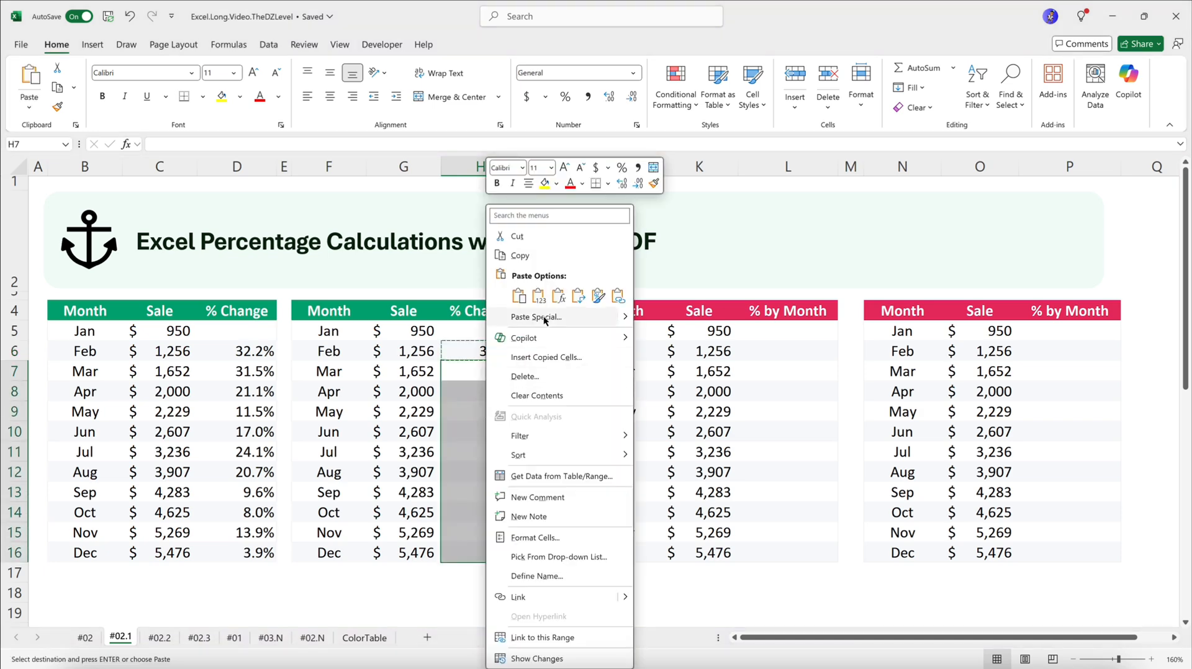
left_click(543, 315)
left_click(549, 296)
left_click(611, 439)
Compare the results in both % Change columns, and look at the headers of the first % by Month table
left_click_drag(236, 371, 243, 552)
left_click_drag(500, 351, 492, 551)
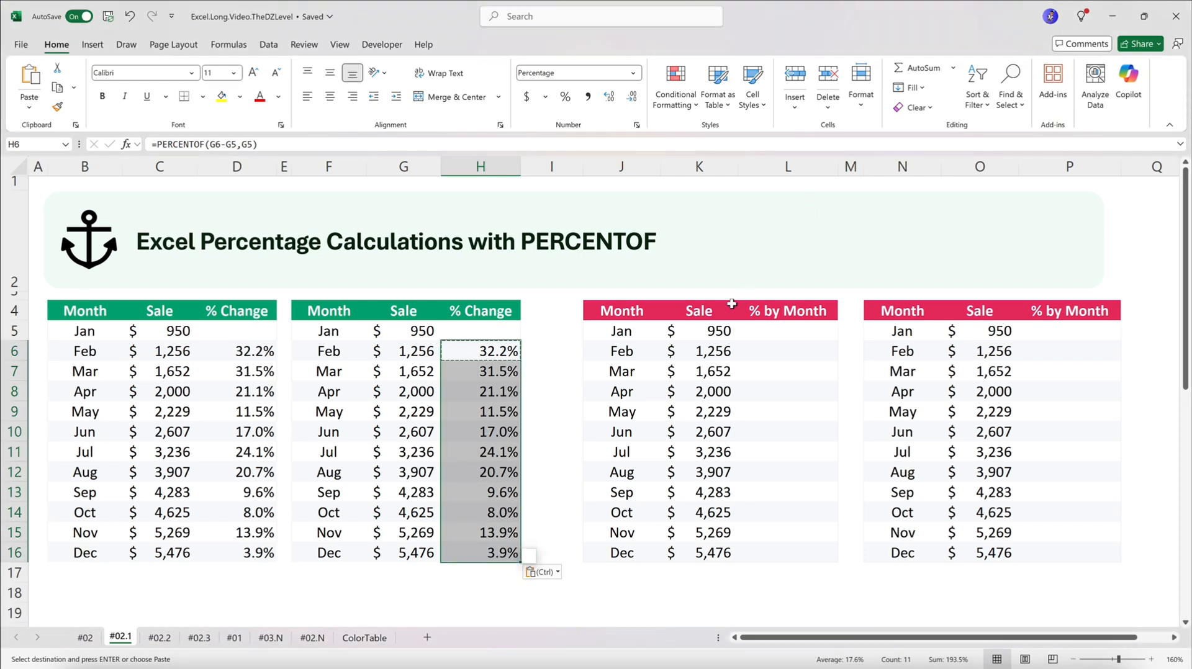
left_click_drag(639, 313, 791, 314)
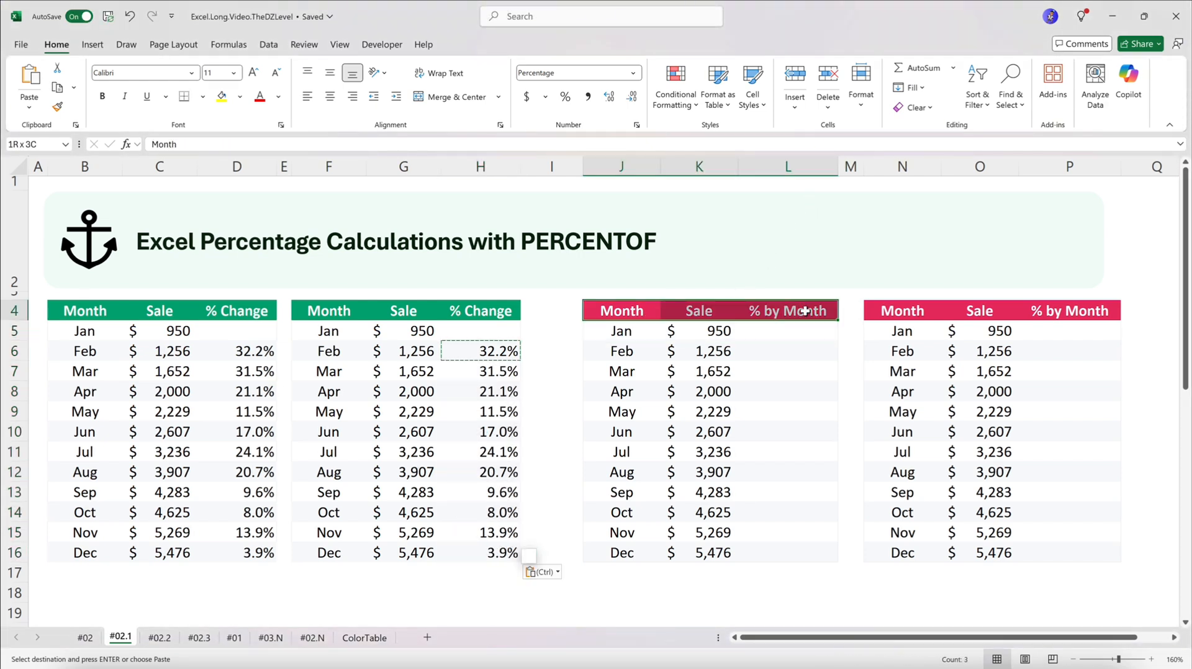
left_click(657, 331)
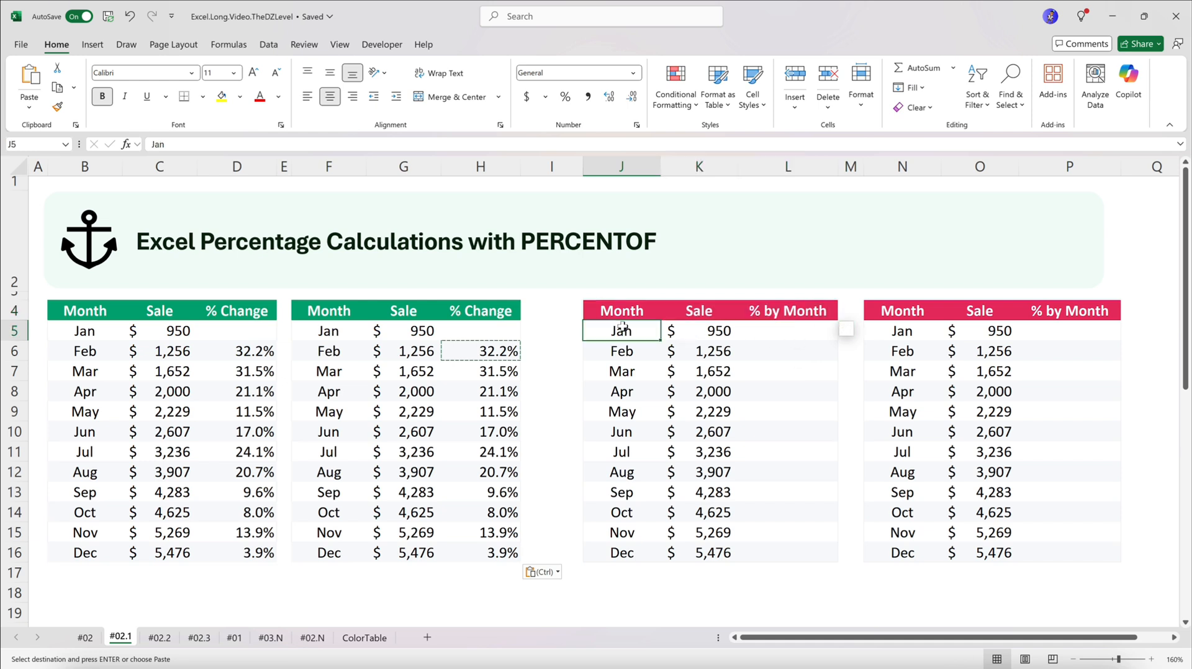
Calculate January's share of total sales in L5 of the first % by Month table with =K5/SUM($K$5:$K$16)
left_click(786, 337)
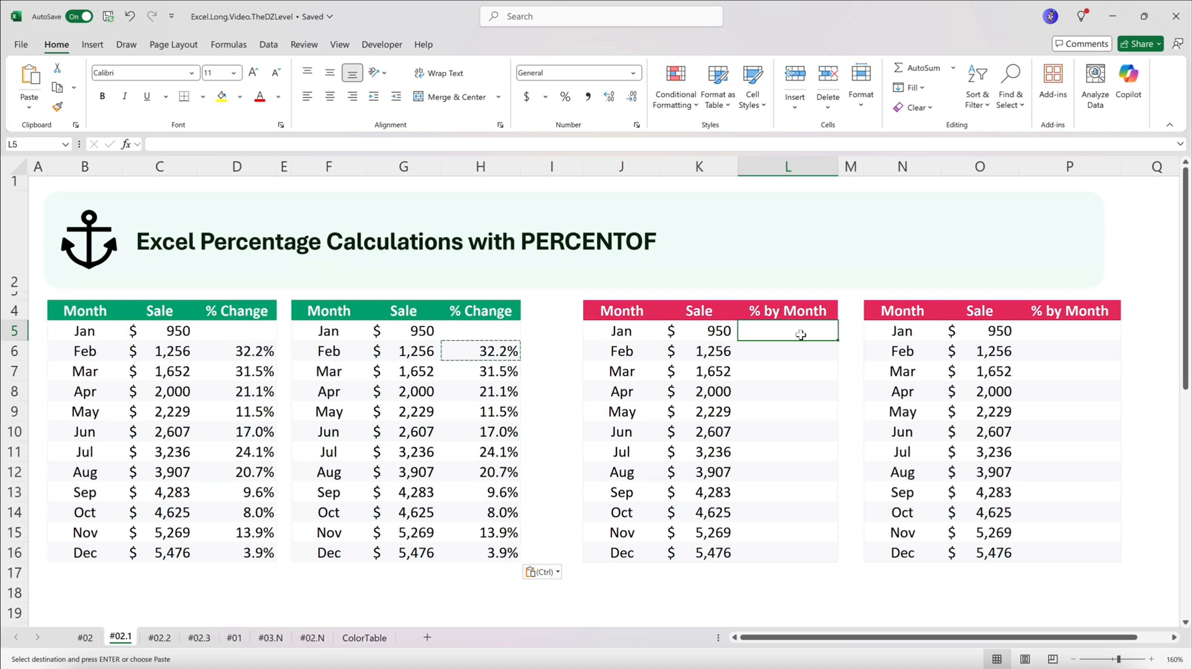
type("=")
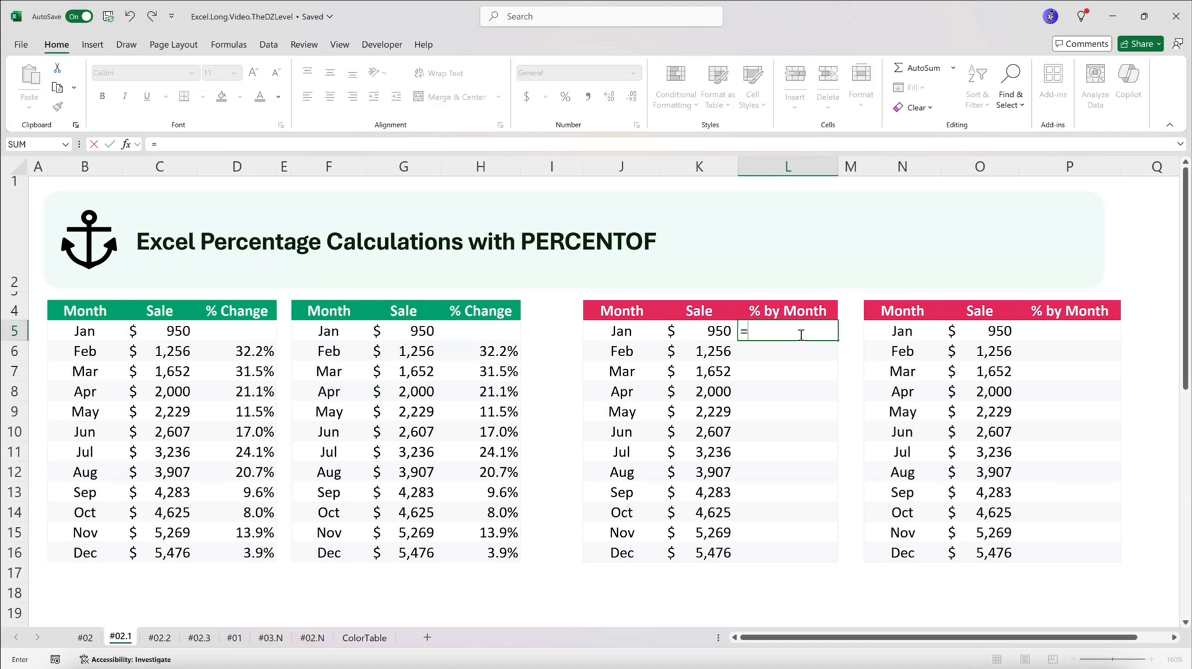
left_click(695, 330)
type("/sum")
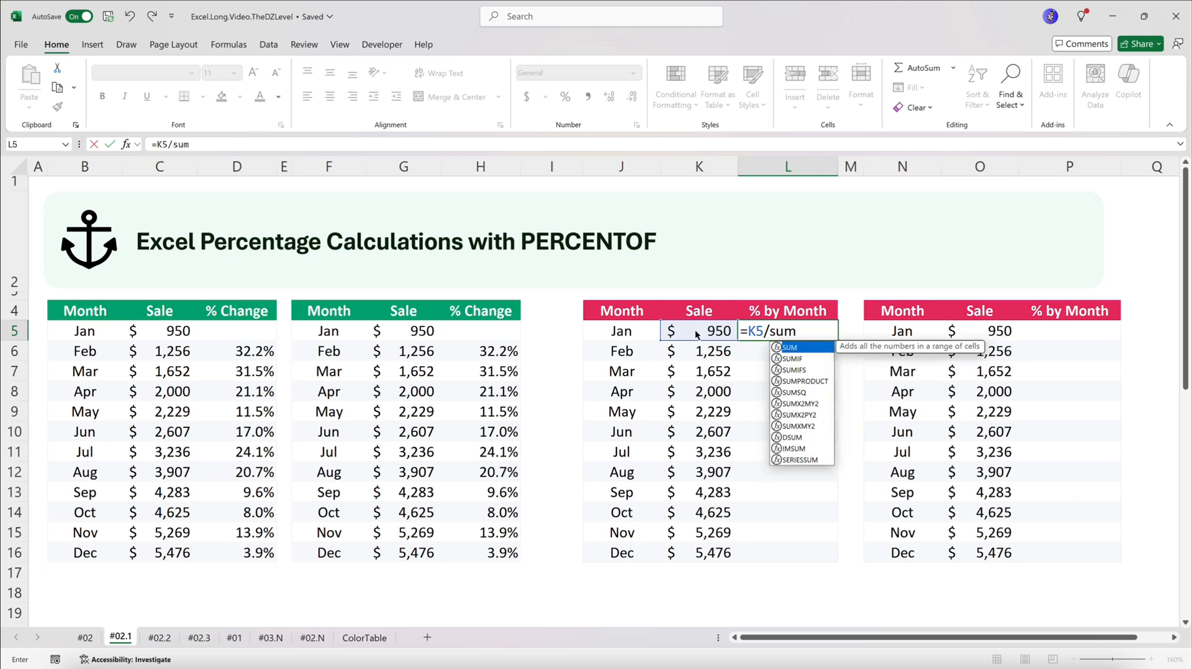
key("Tab")
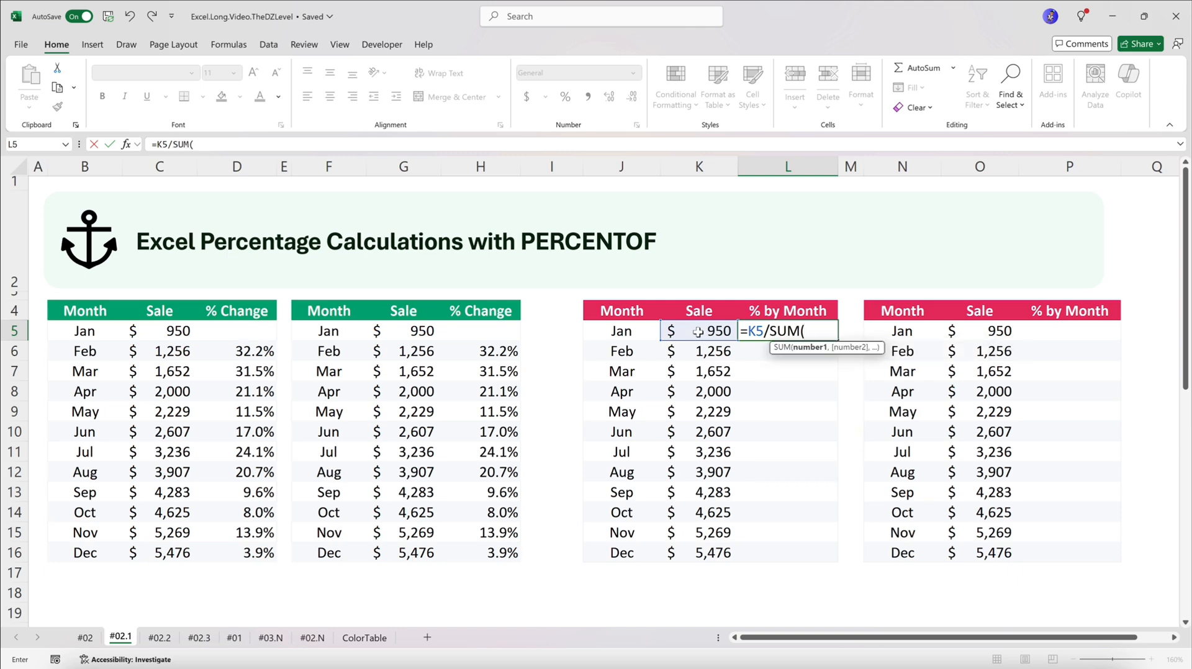
left_click_drag(704, 332, 701, 550)
key("F4")
type(")")
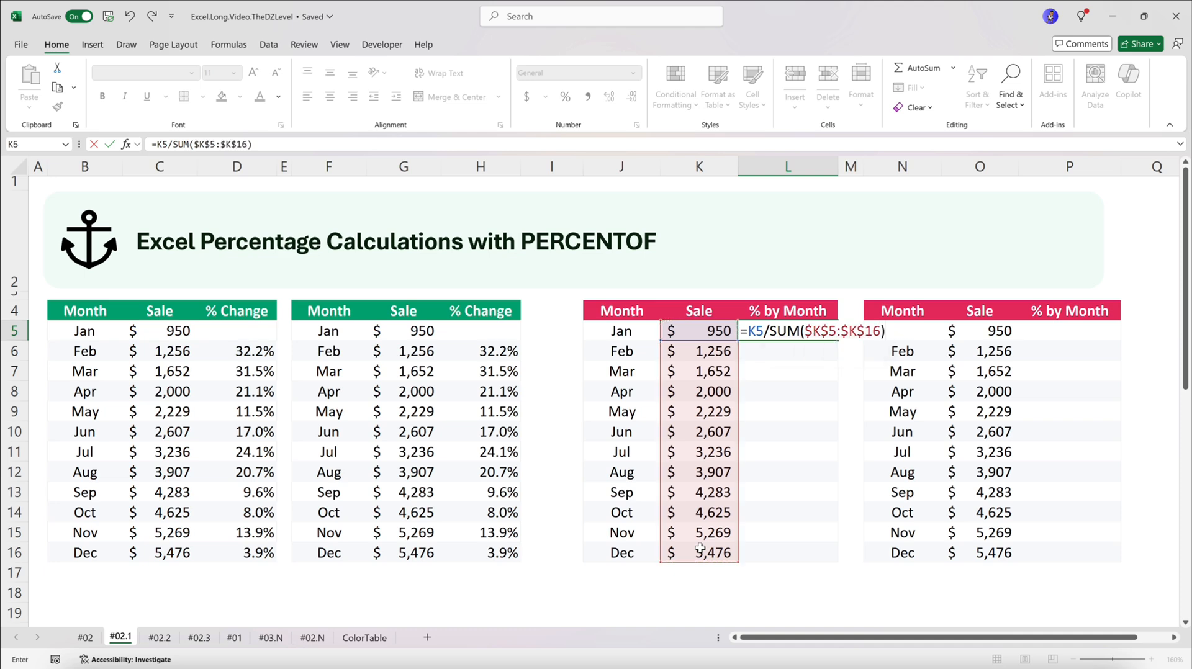
key("ctrl+Return")
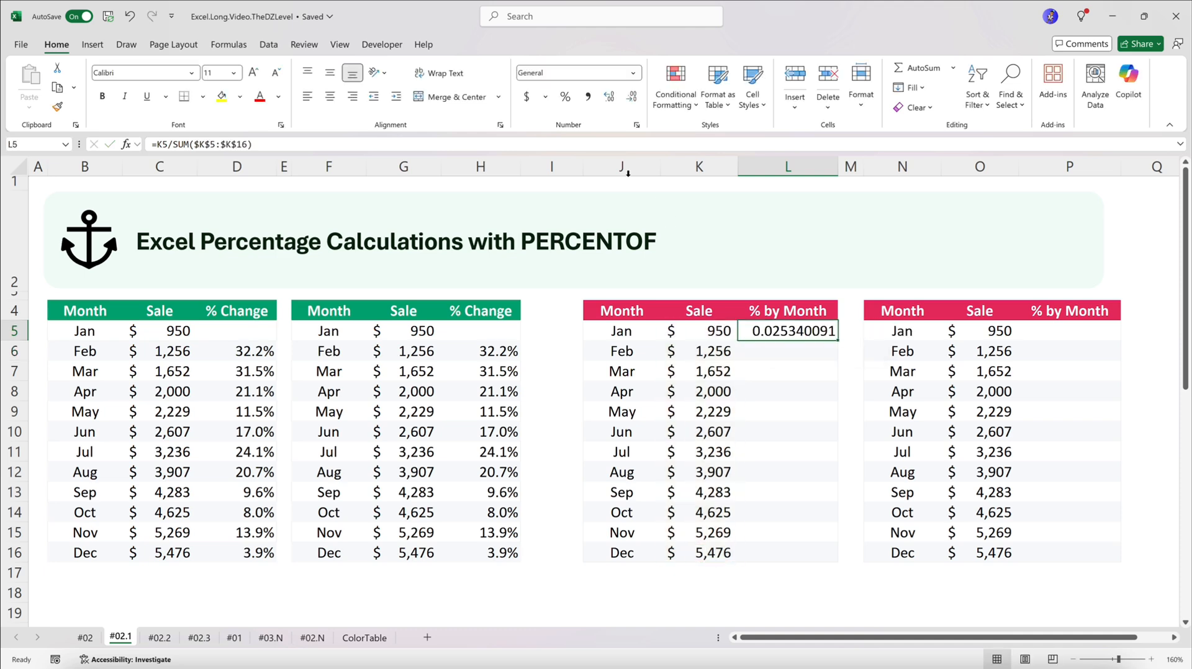
Format L5 as a percentage with one decimal place and paste its formula and number format into L6:L16
left_click(564, 101)
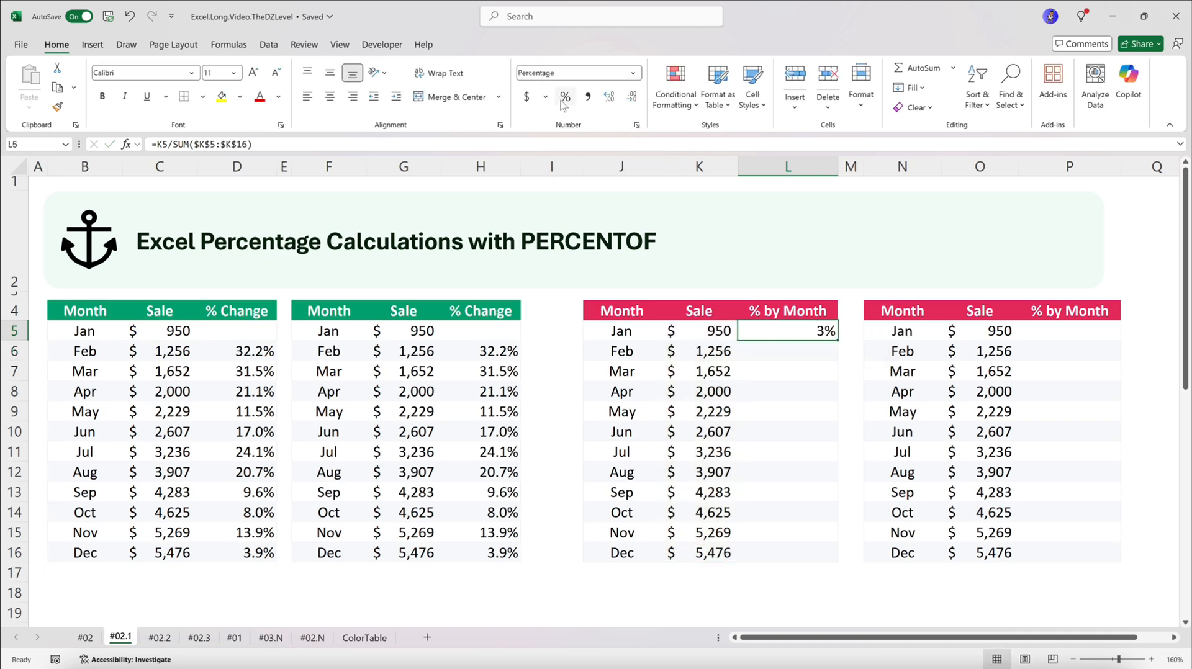
left_click(607, 99)
key("ctrl+c")
left_click_drag(803, 352, 799, 553)
right_click(776, 438)
left_click(826, 317)
left_click(843, 302)
left_click(904, 441)
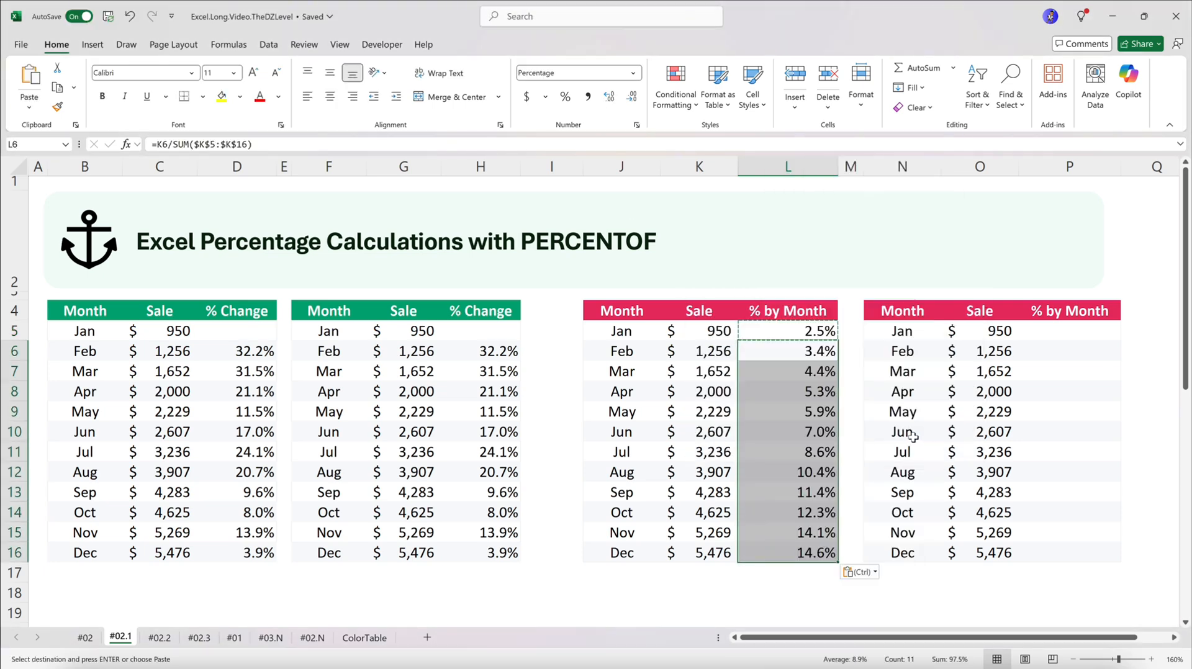
left_click(827, 337)
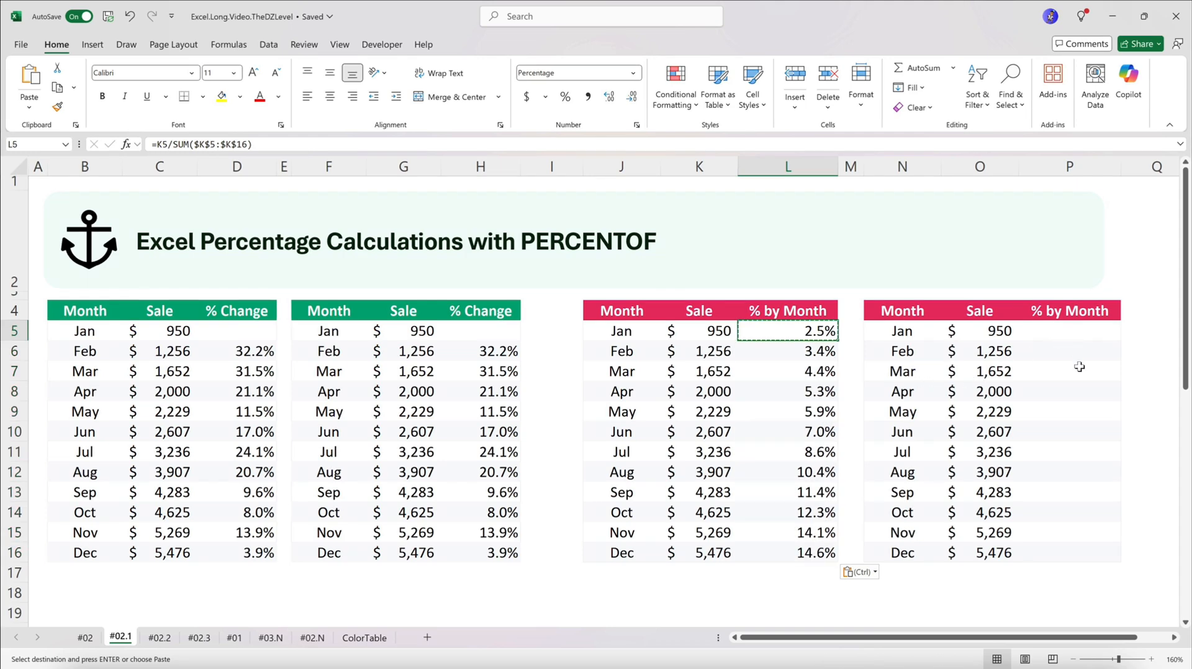
Calculate January's share in P5 of the second % by Month table with =PERCENTOF(O5,$O$5:$O$16)
left_click(1072, 335)
key("Escape")
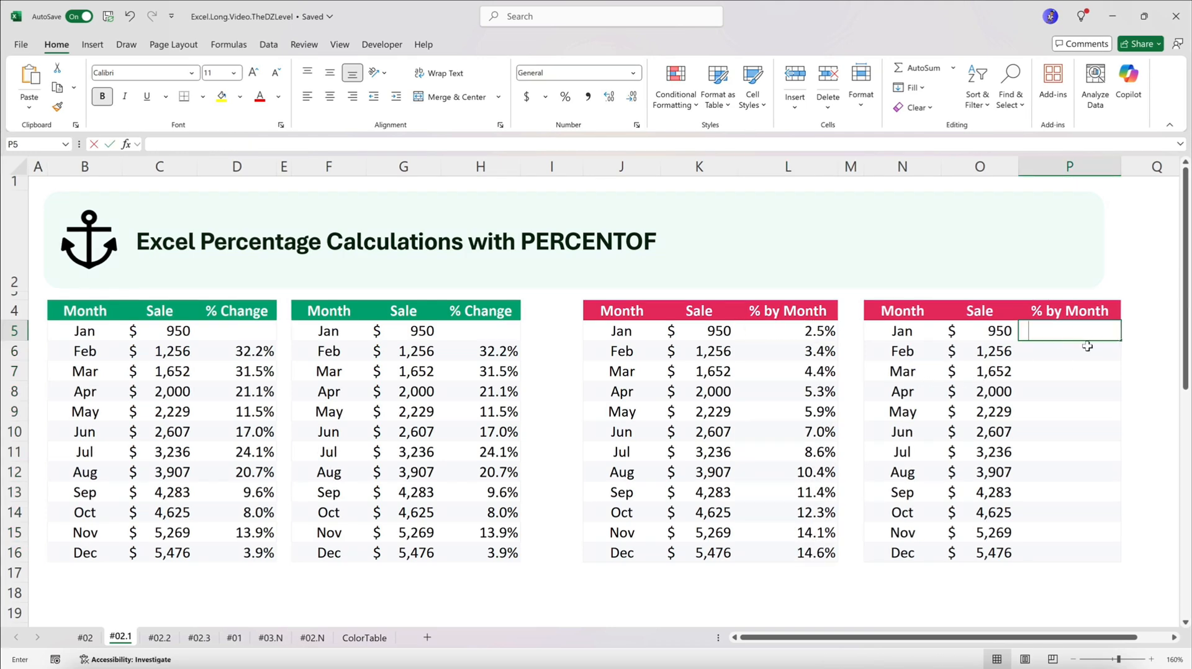
type("=p")
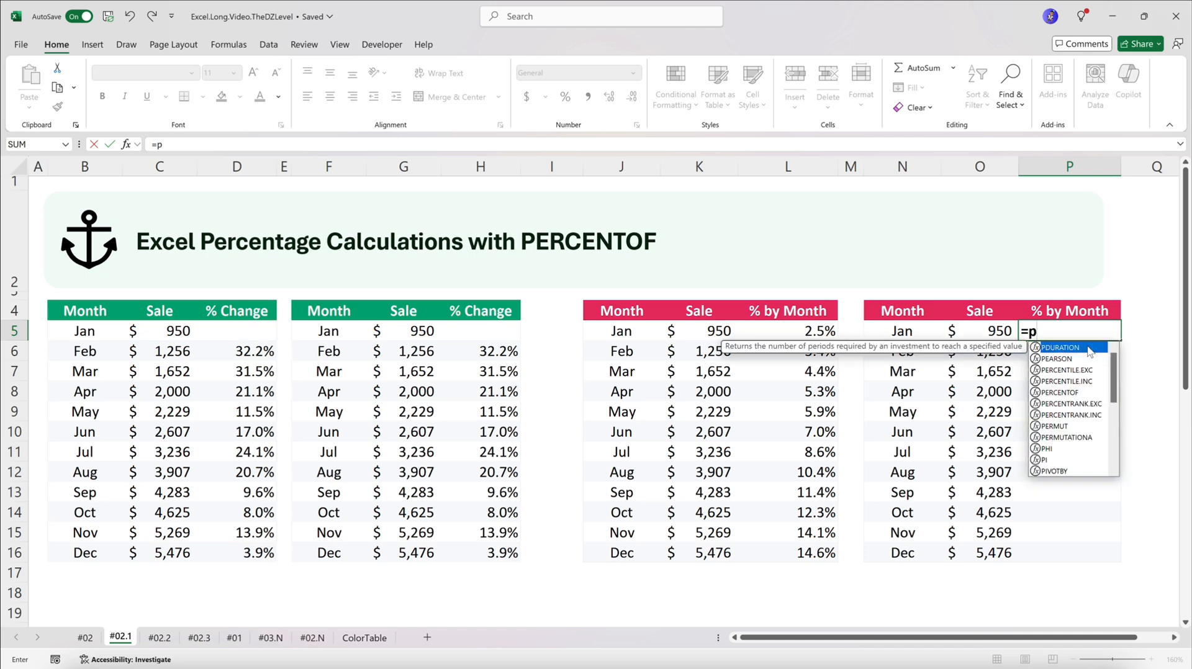
key("Down")
key("Down")
key("Down")
key("Down")
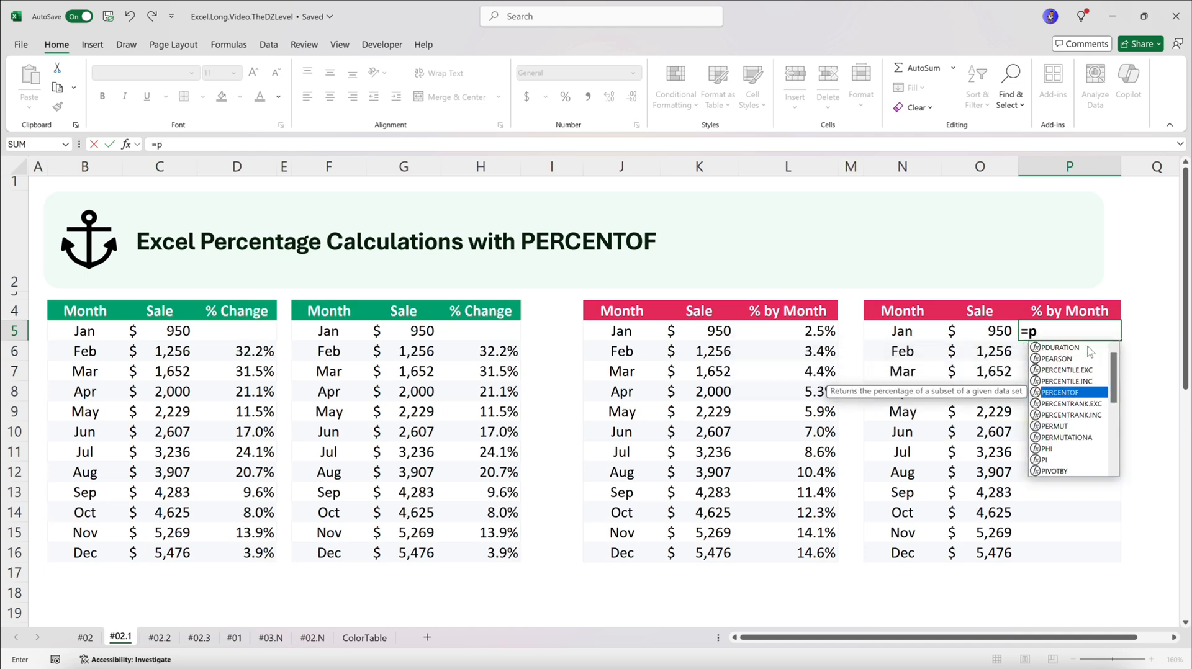
key("Tab")
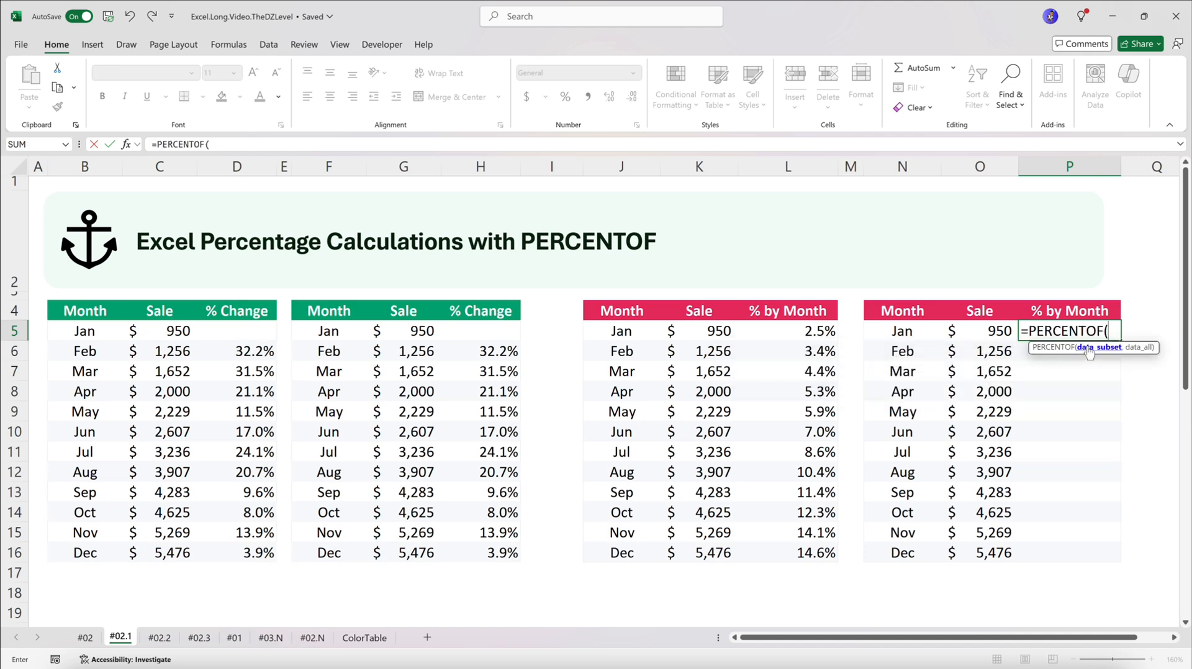
left_click(997, 329)
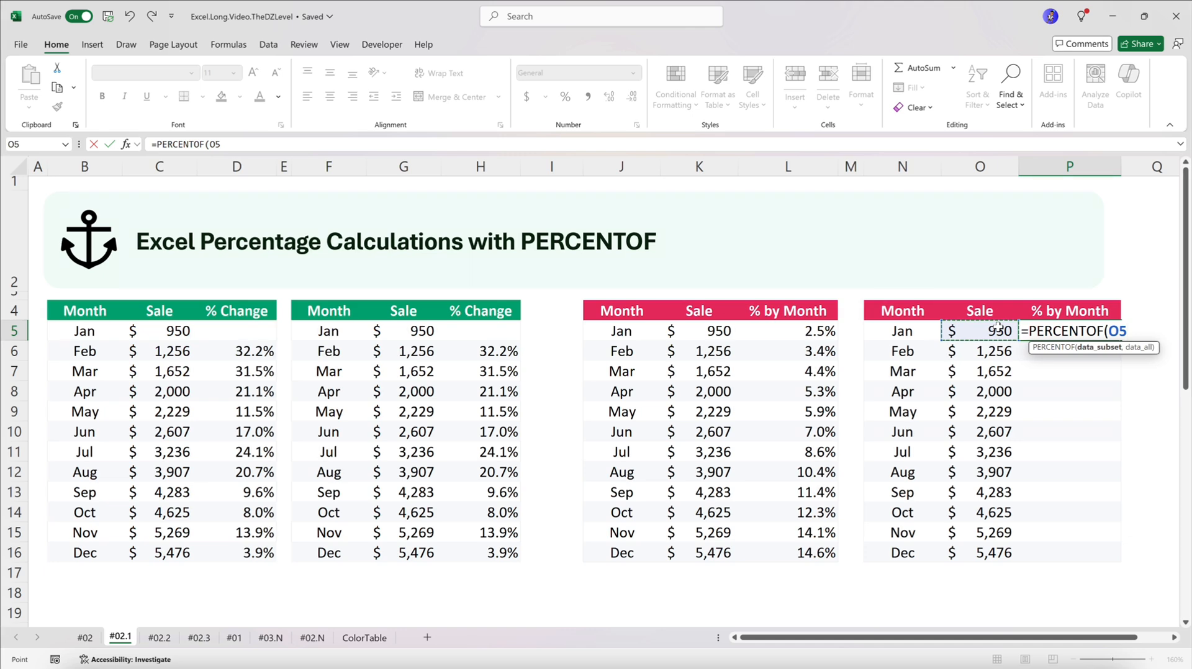
type(",")
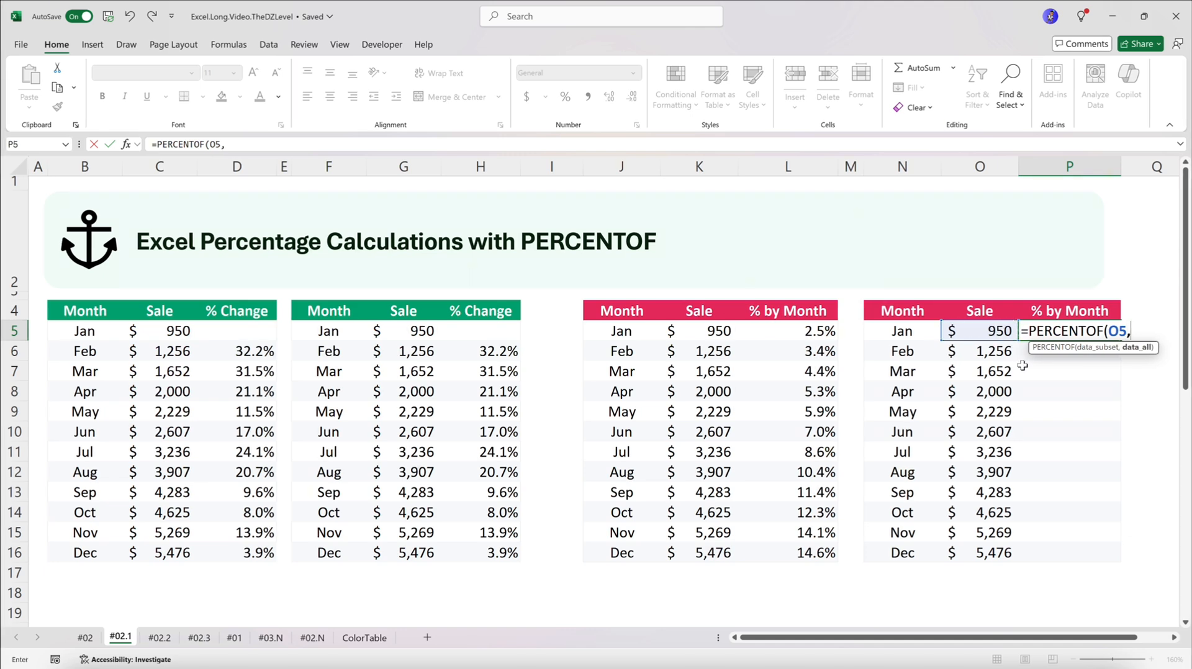
left_click_drag(984, 331, 978, 542)
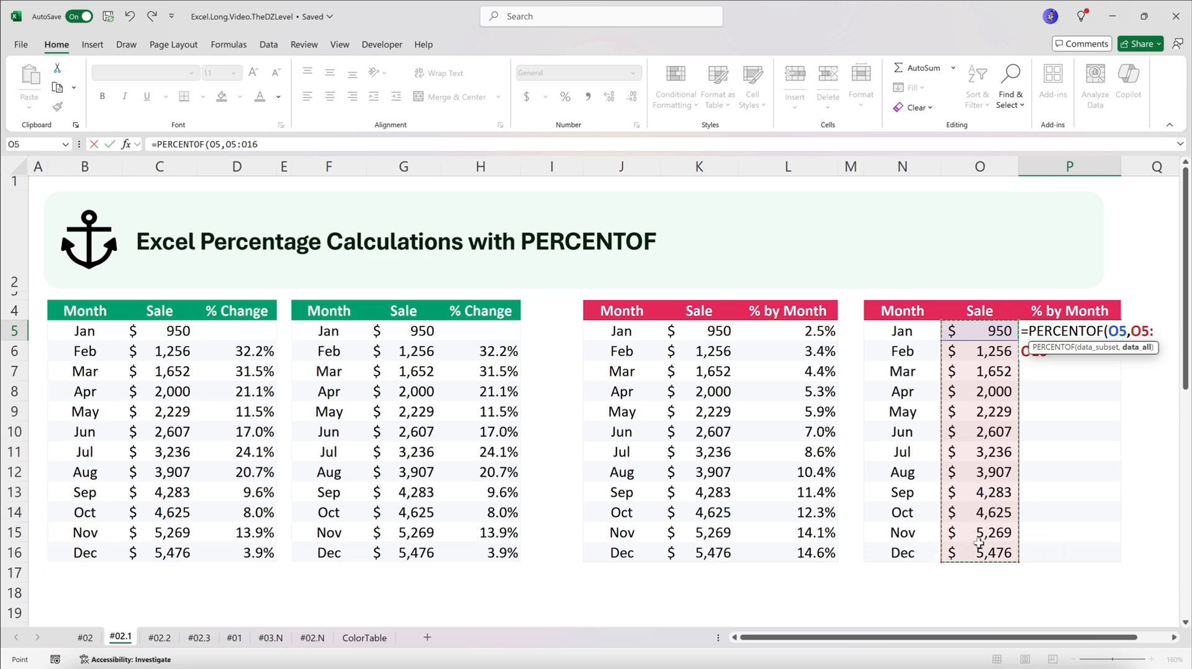
key("F4")
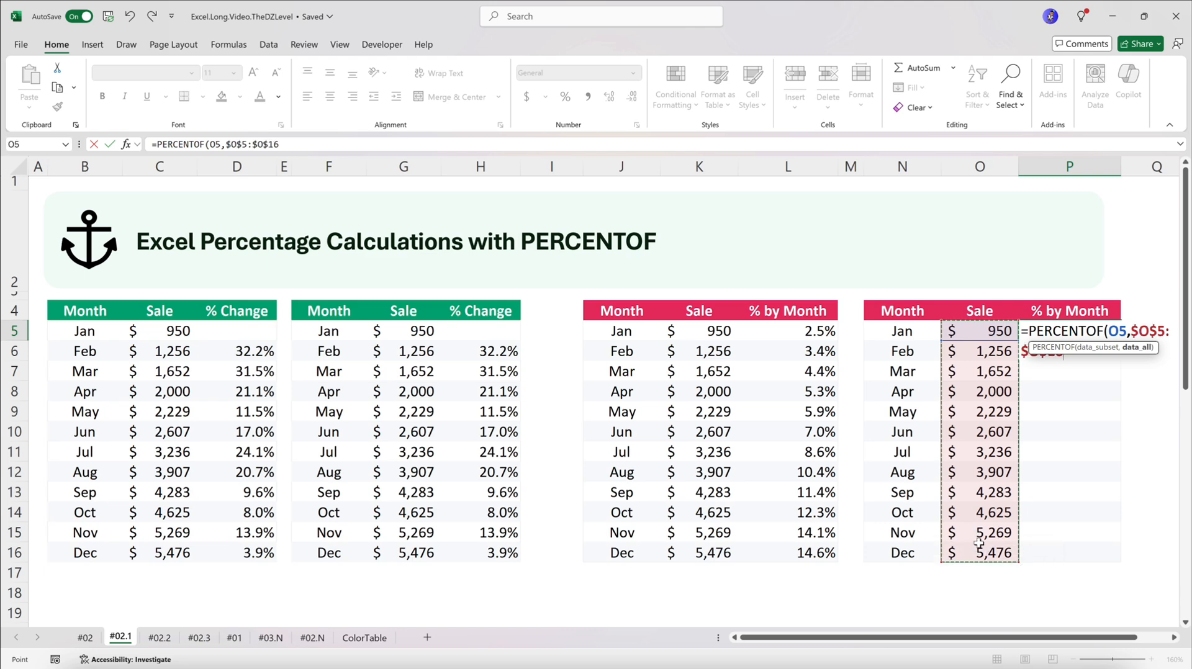
type(")")
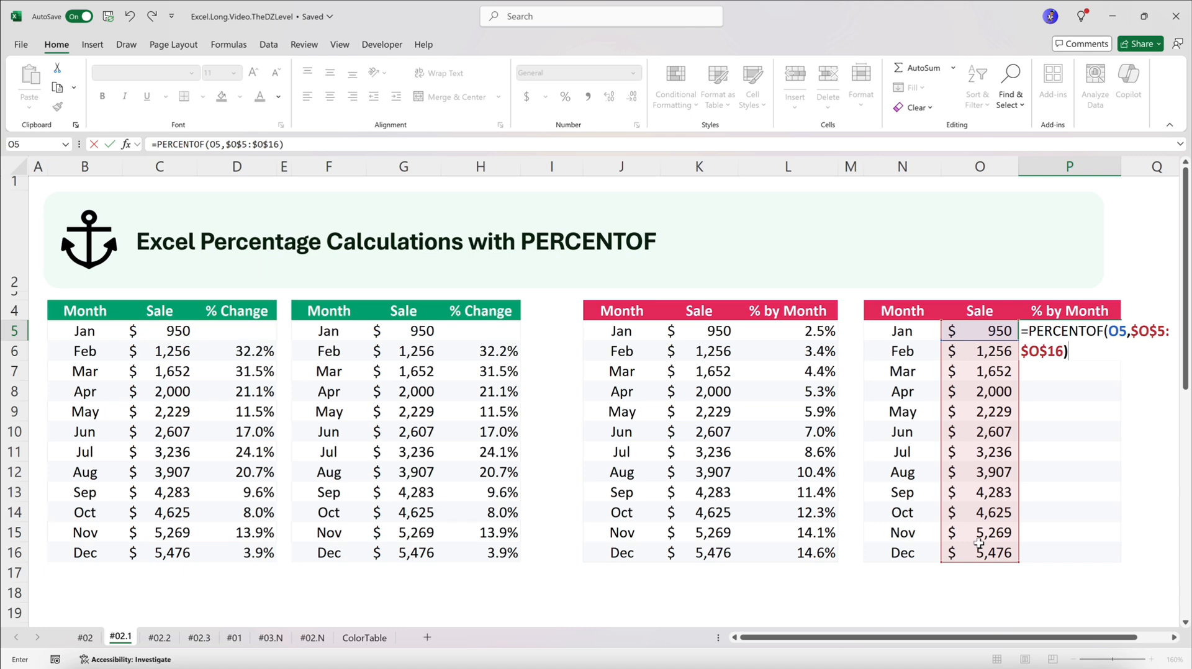
key("Return")
Format P5 as a percentage with one decimal place and paste its formula and number format into P6:P16
left_click(1084, 337)
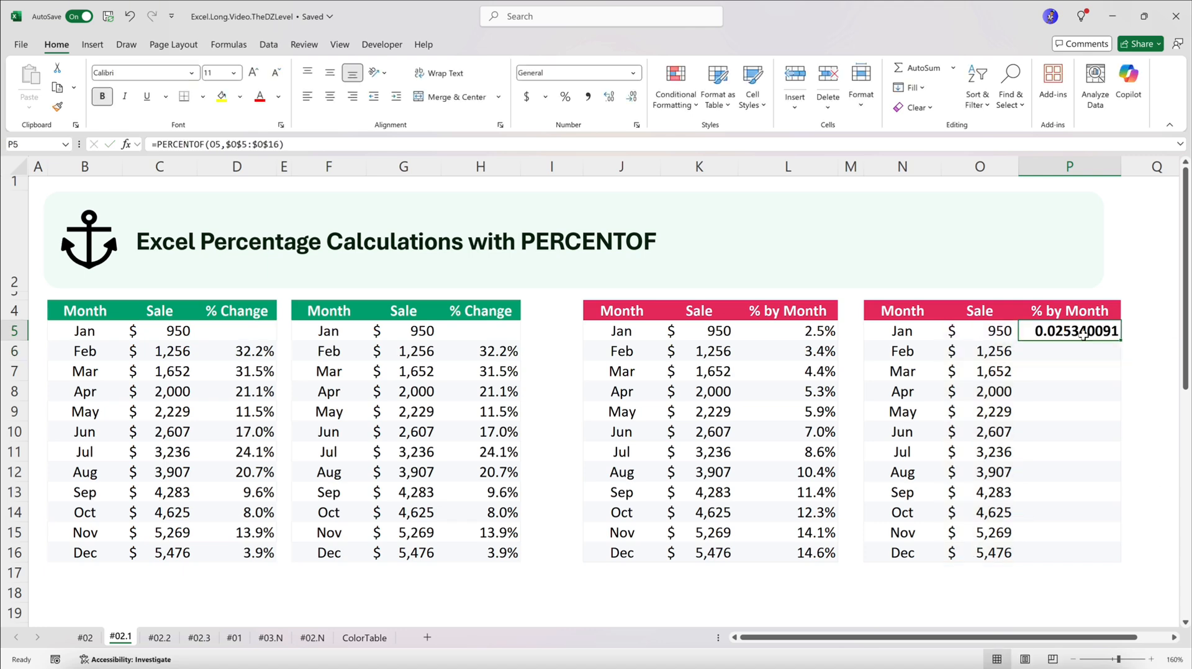
left_click(565, 97)
left_click(611, 99)
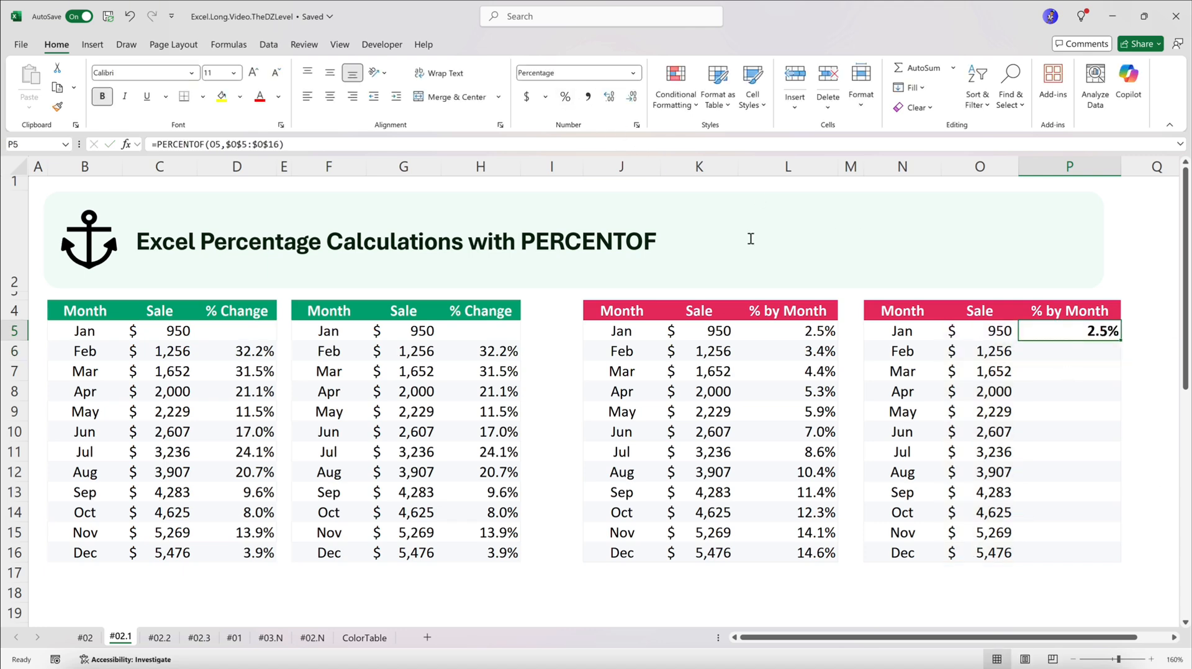
key("ctrl+c")
left_click_drag(1069, 351, 1070, 558)
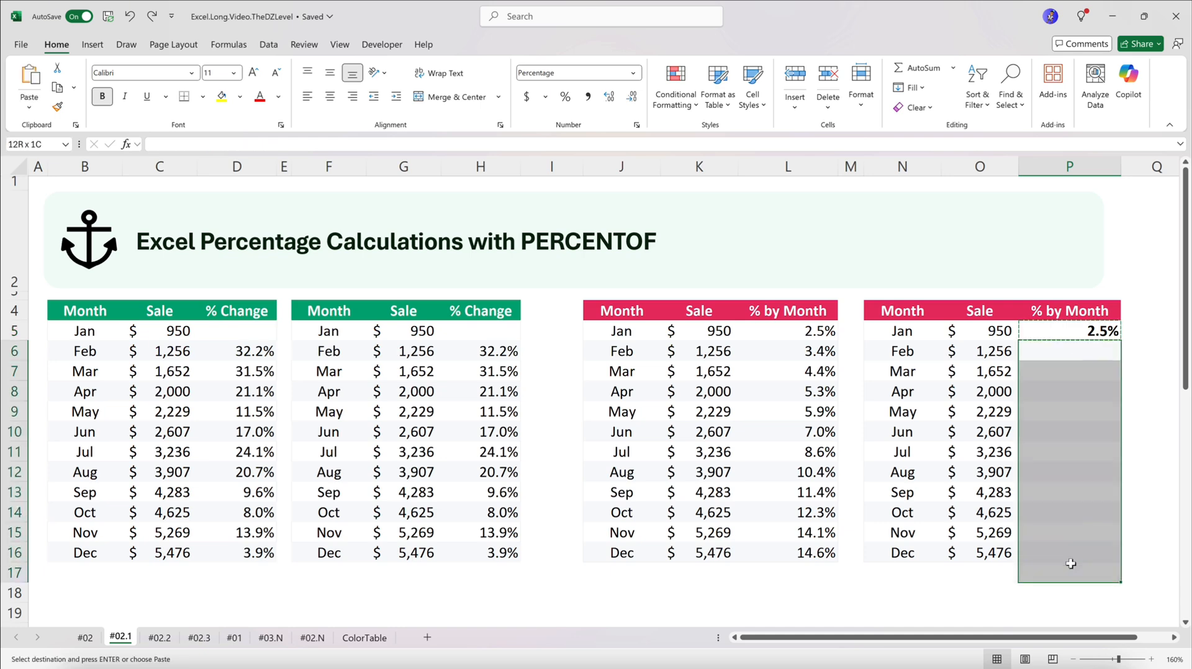
right_click(1070, 558)
left_click(1016, 137)
left_click(1018, 121)
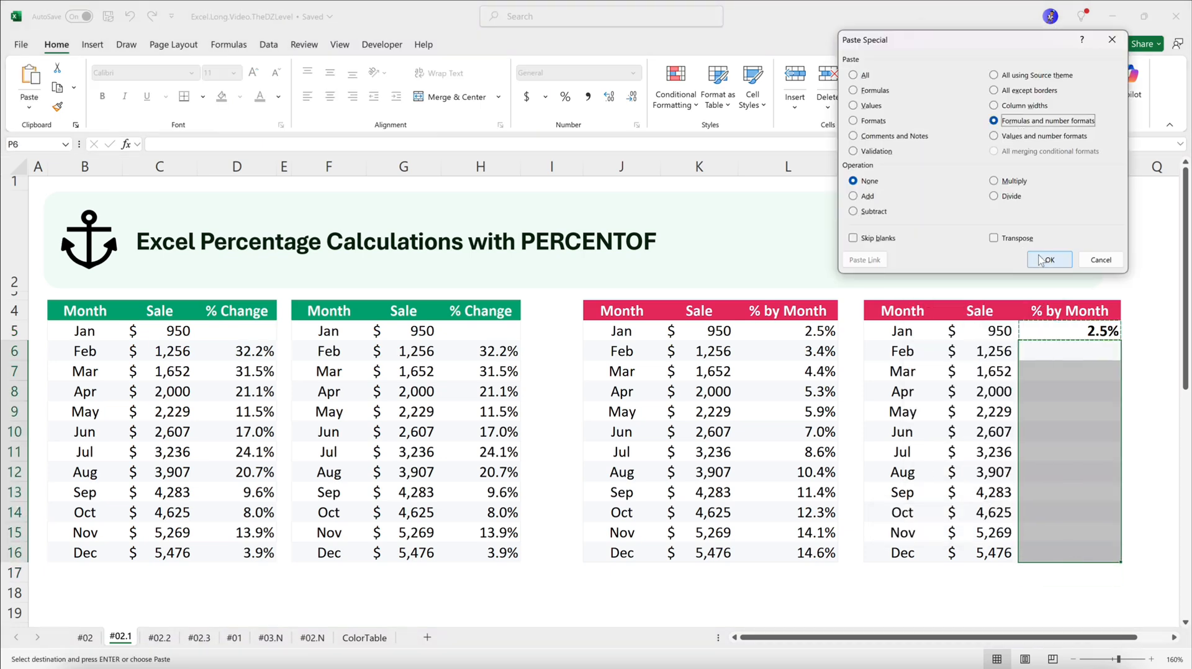
left_click(1049, 260)
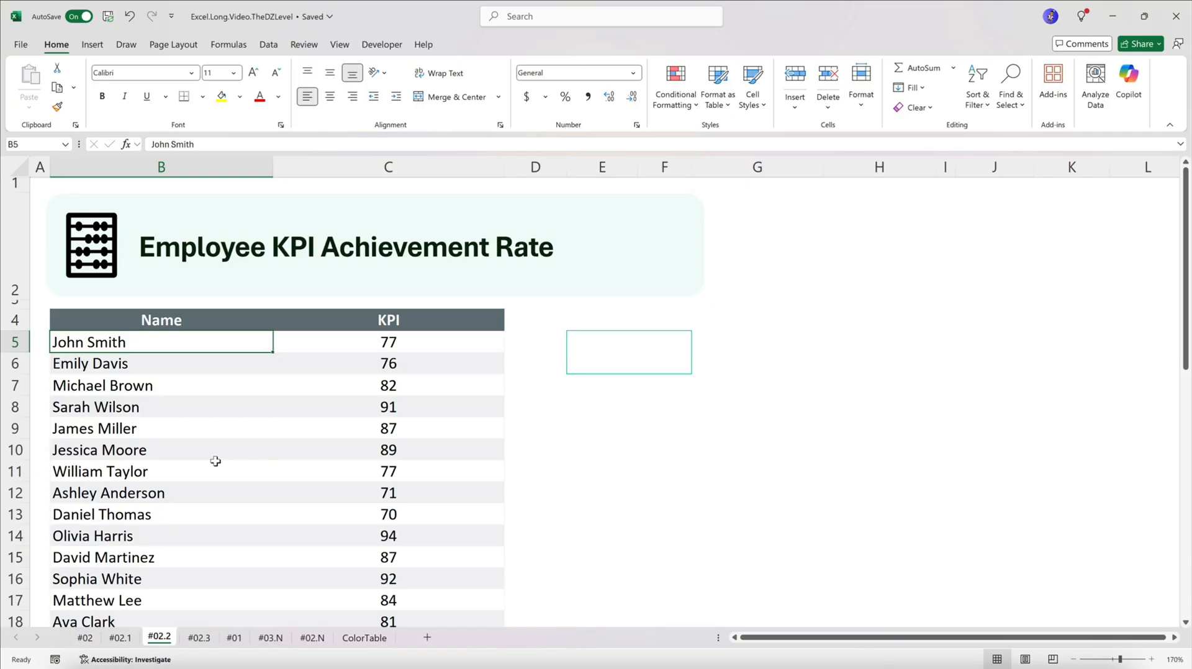
Look through the employee names and KPI scores on sheet #02.2, checking which scores reach 90 or more
scroll(204, 453, "down", 3)
scroll(199, 444, "up", 3)
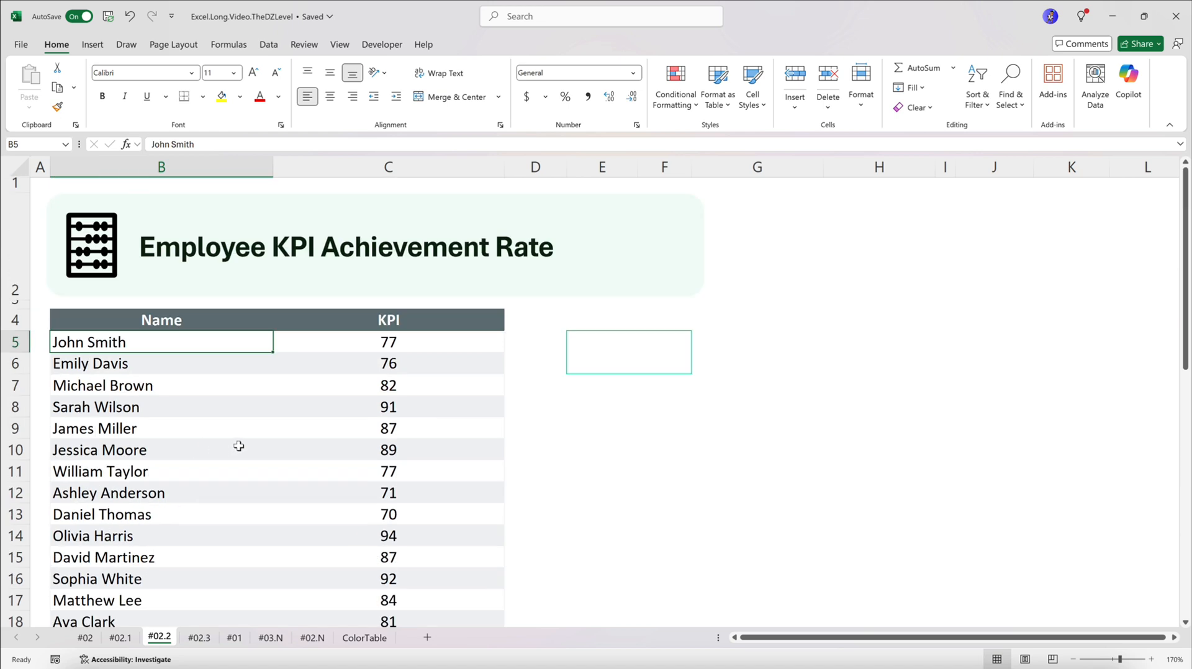
left_click(414, 332)
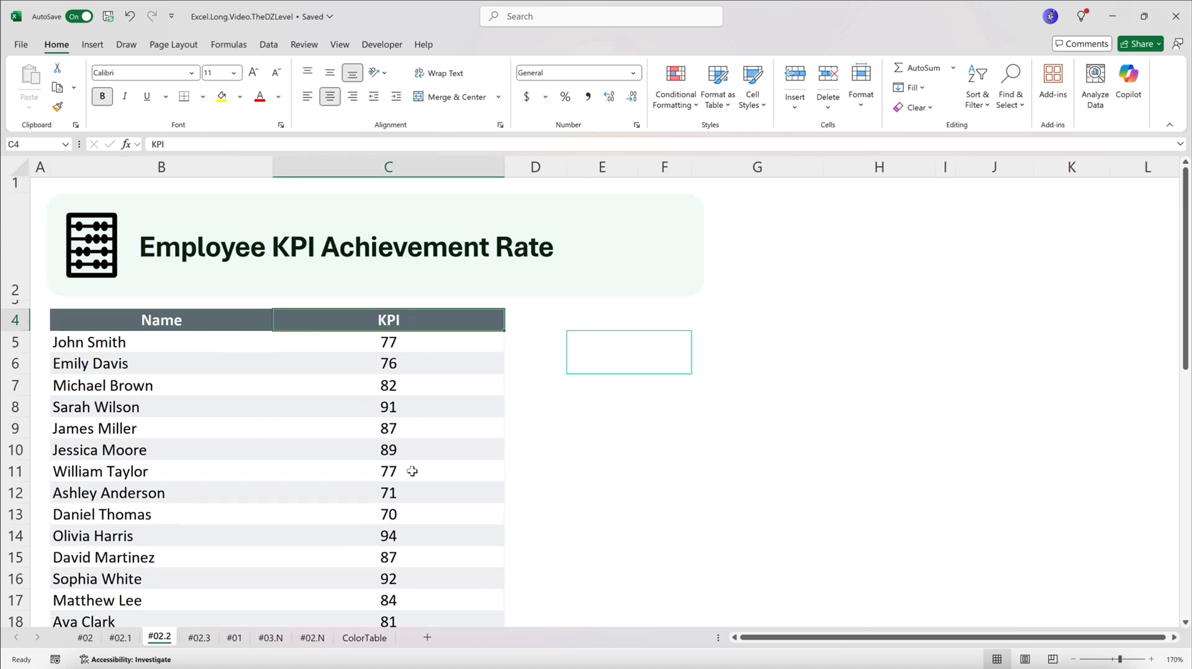
left_click(402, 405)
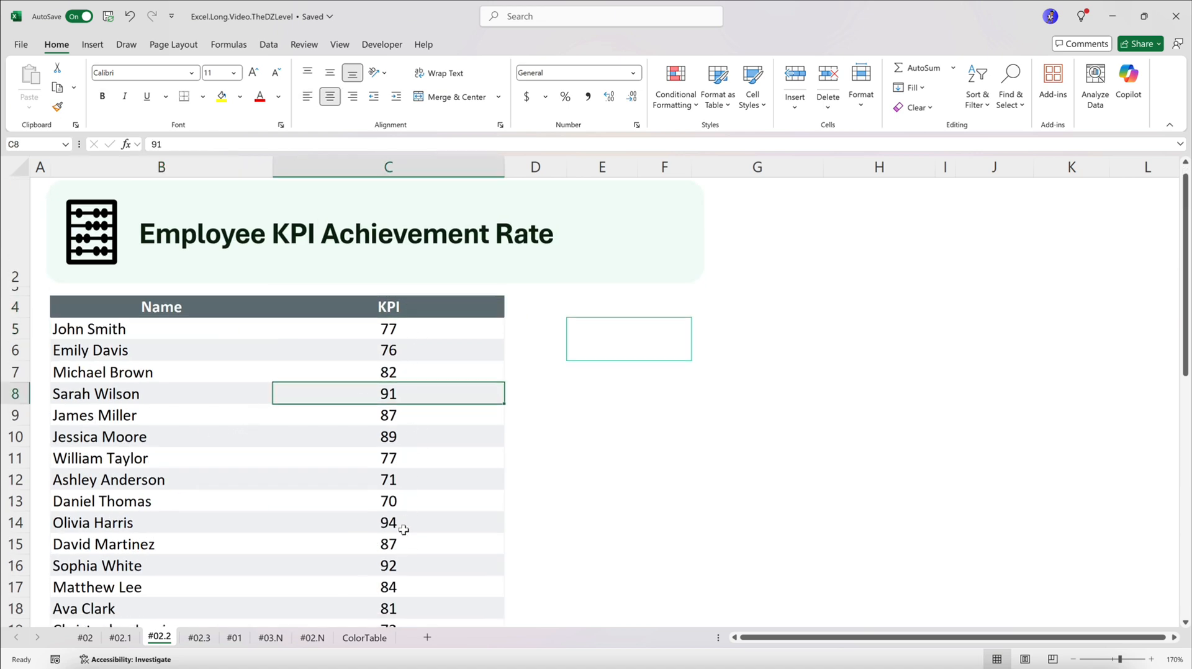
left_click(400, 533)
scroll(412, 529, "down", 3)
left_click(399, 561)
left_click(393, 413)
scroll(428, 424, "down", 1)
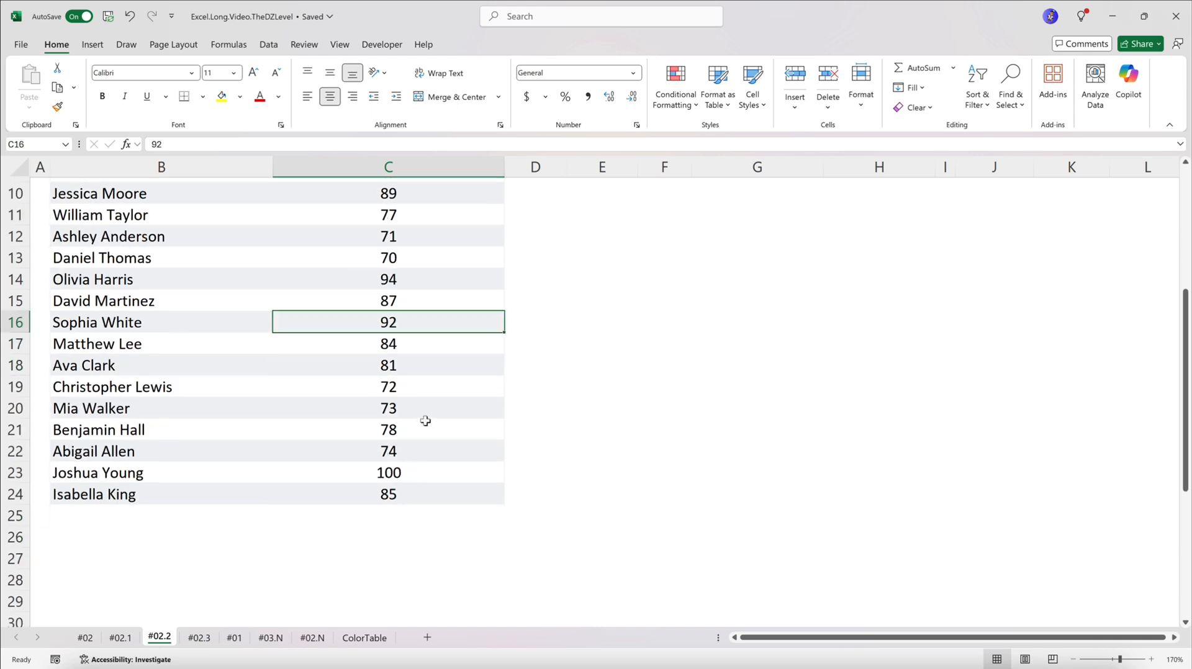
scroll(428, 424, "up", 3)
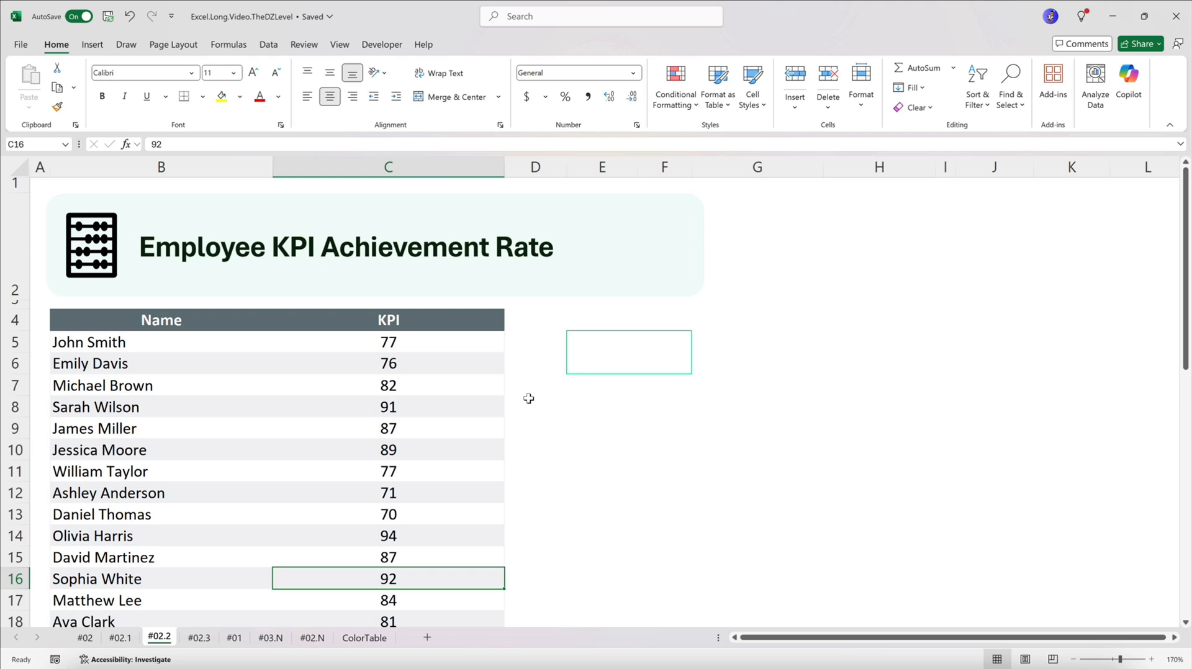
Start a PERCENTOF formula in merged cell E5 with COUNTIF(C5:C24,">=90") as the data subset
left_click(601, 354)
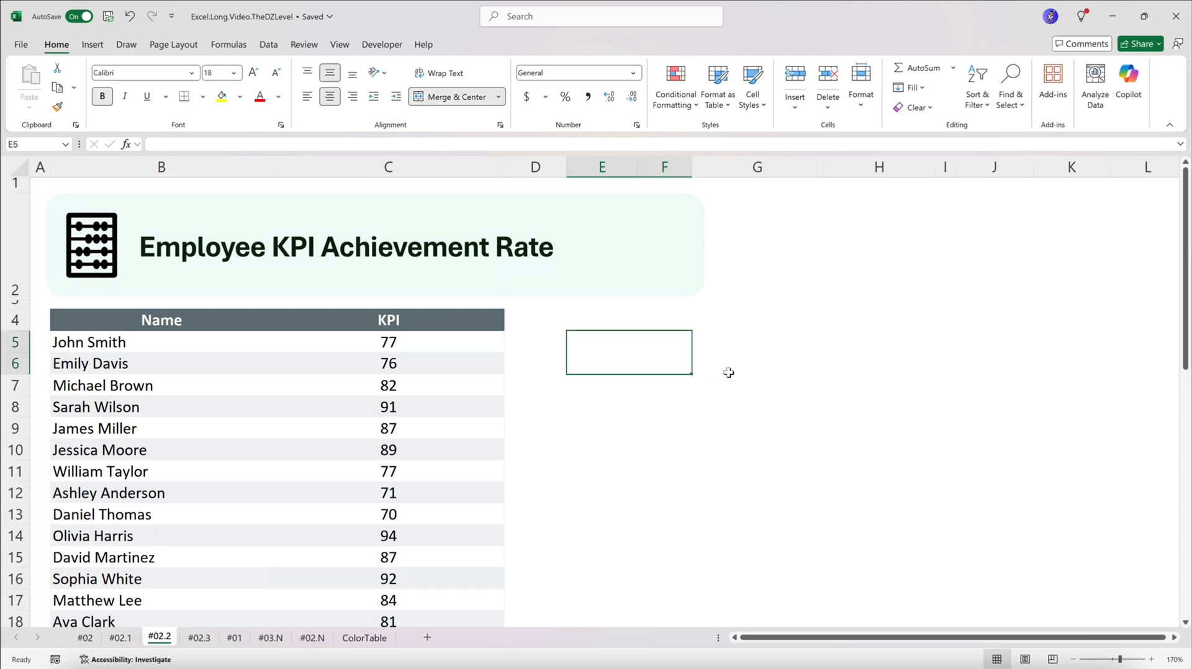
type("=p")
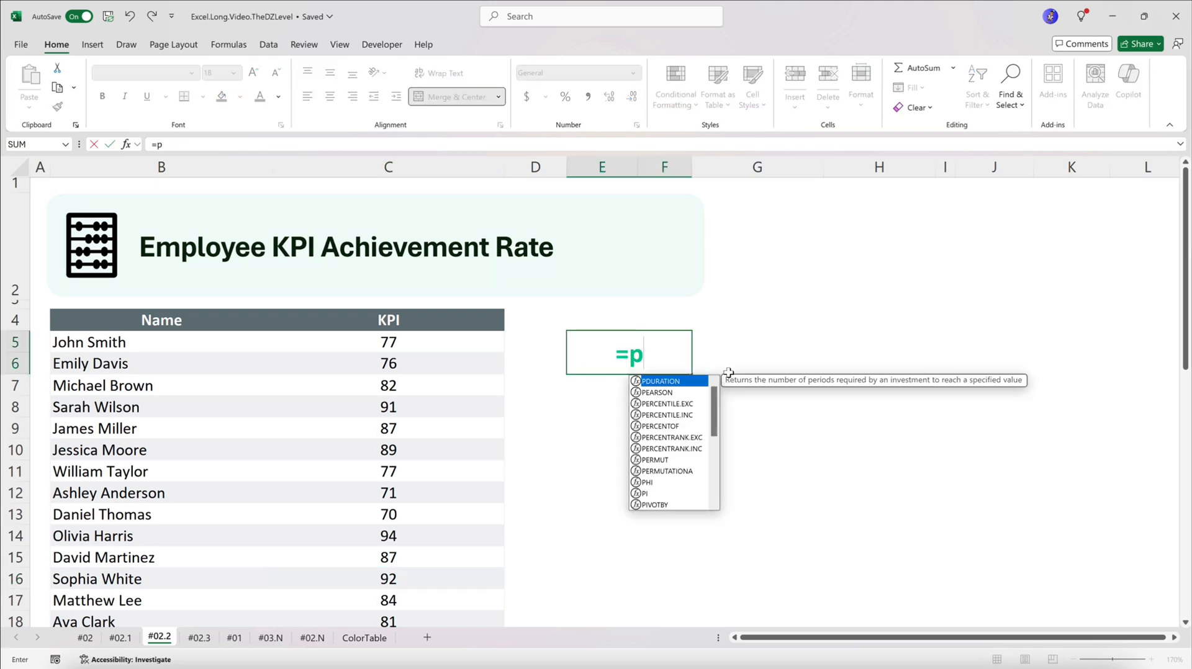
left_click(682, 425)
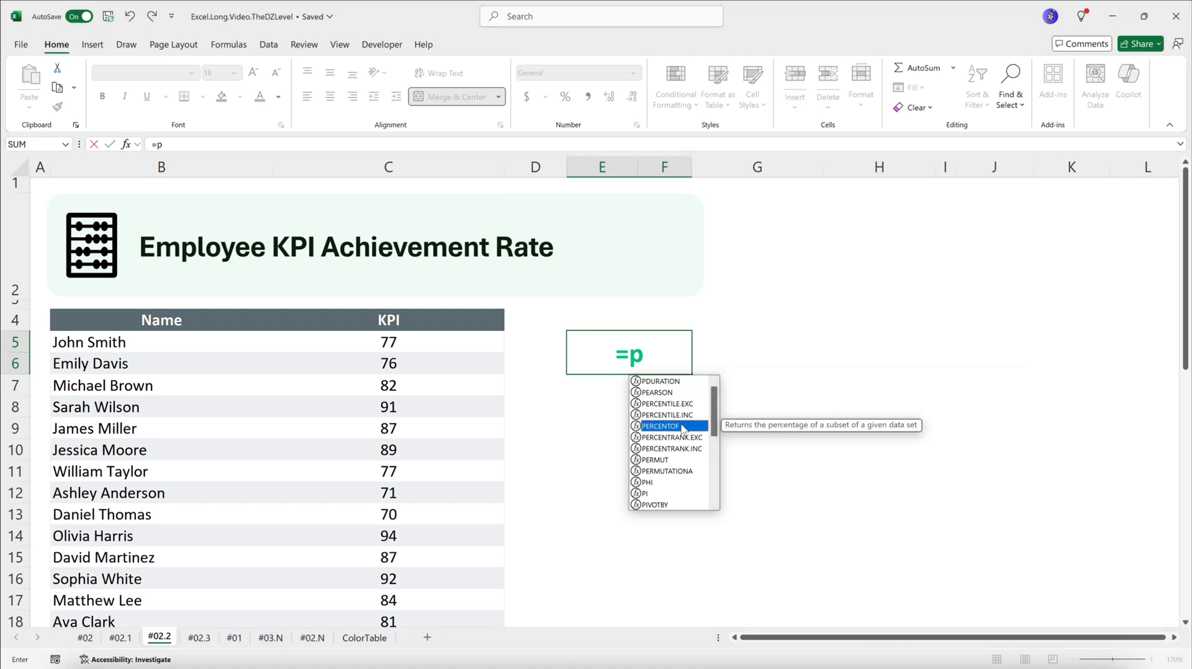
double_click(681, 426)
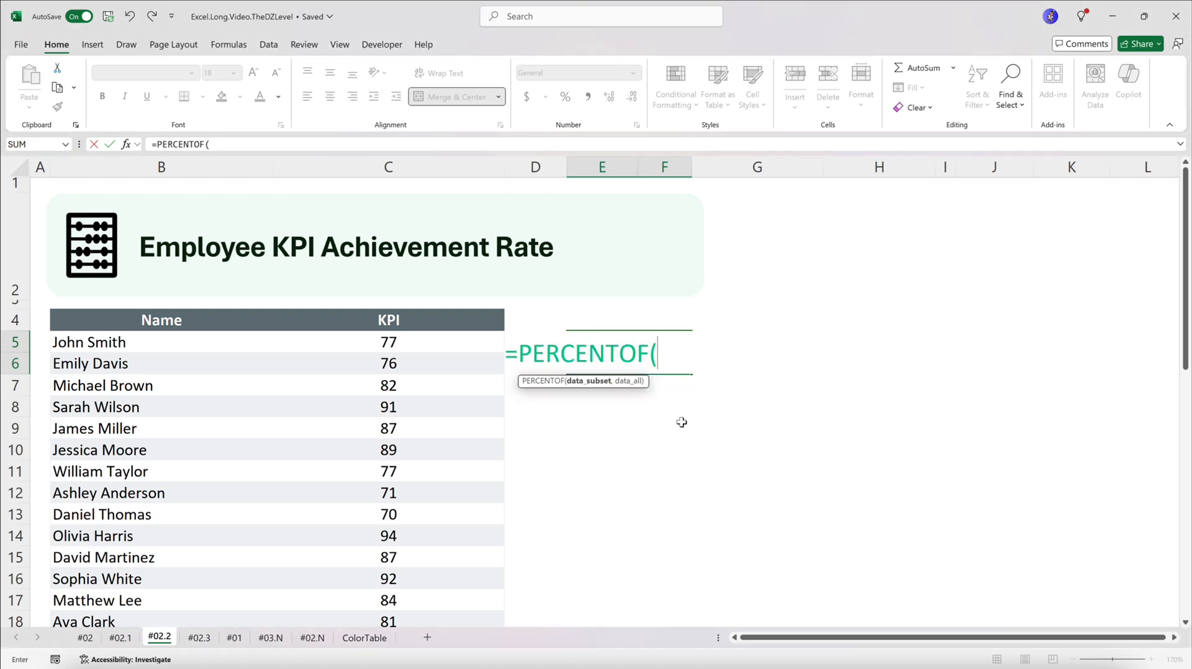
type("coun")
double_click(681, 425)
left_click_drag(389, 342, 411, 564)
type(",\">=")
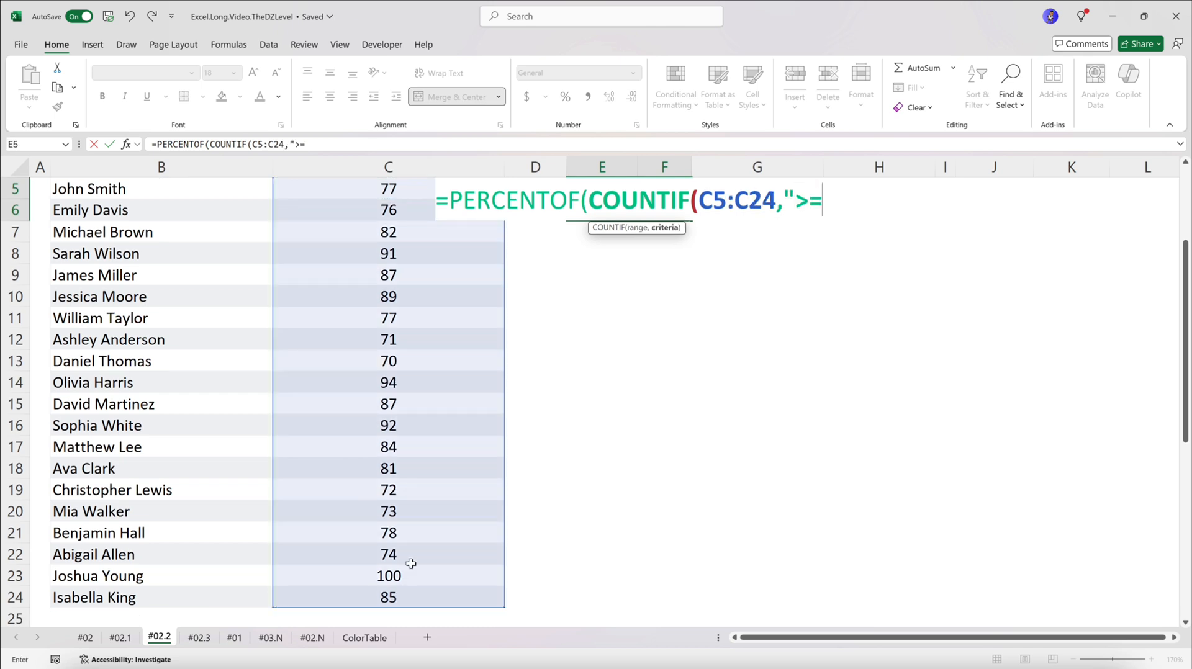
type("90\"),cou")
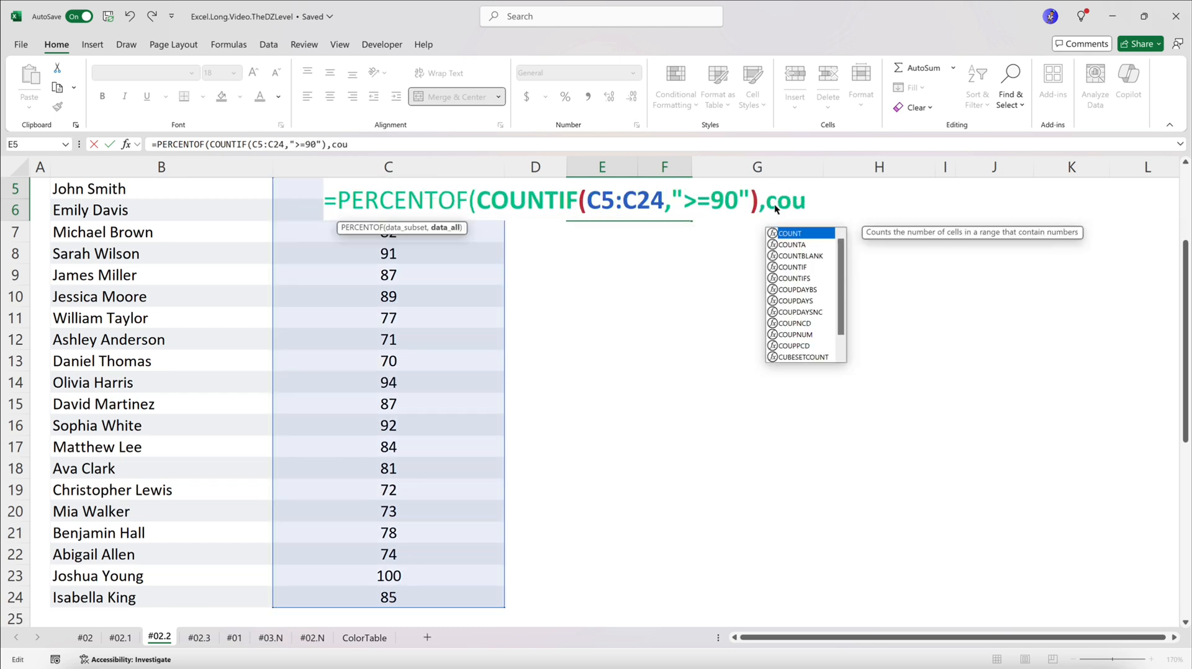
Complete the E5 formula with COUNTA(C5:C24) as the full data set and enter it
key("Tab")
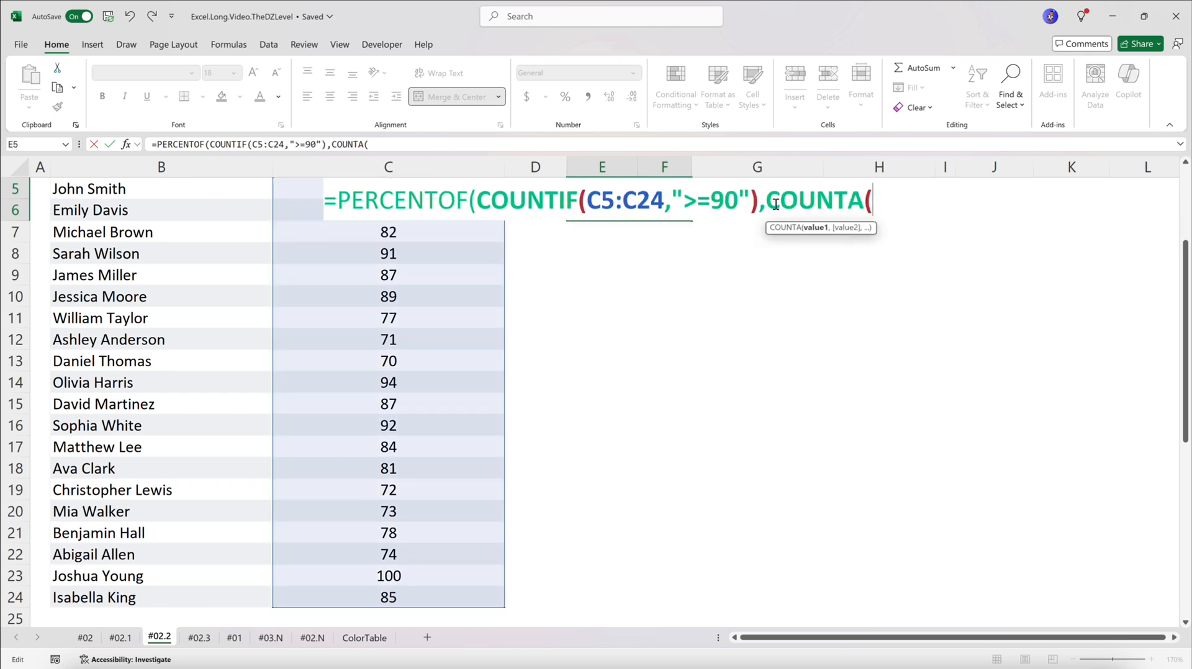
left_click_drag(474, 597, 374, 221)
type("))")
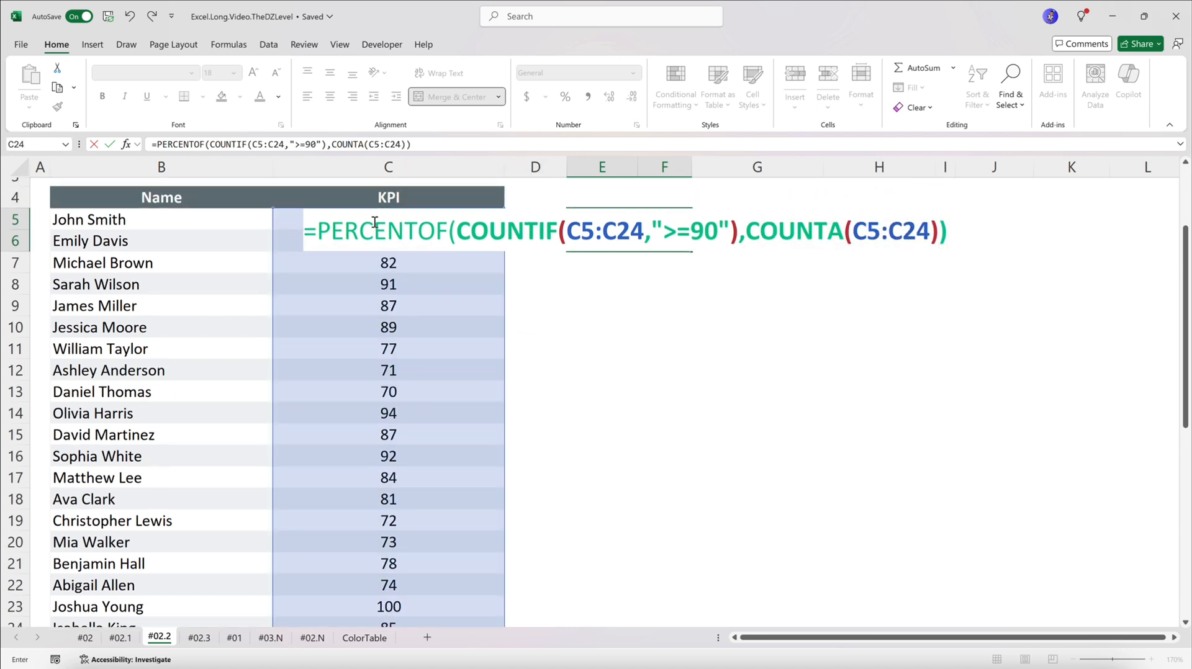
key("Return")
Format the KPI achievement rate in E5 as a percentage with one decimal place
left_click(590, 242)
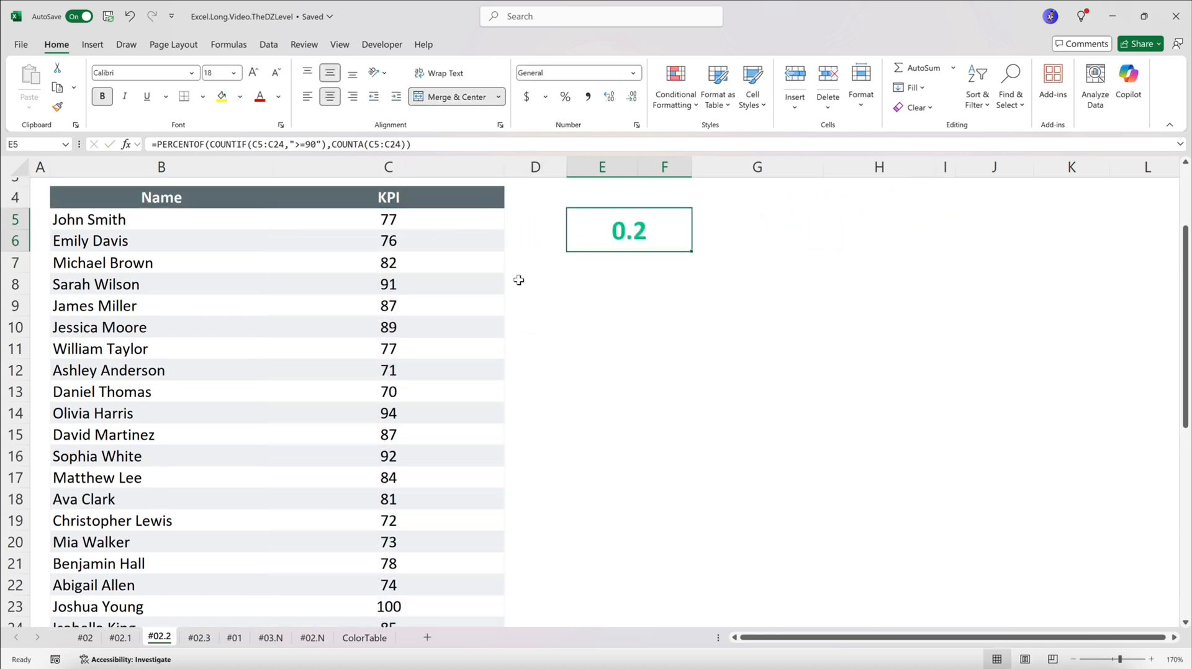
scroll(439, 341, "up", 1)
left_click(564, 98)
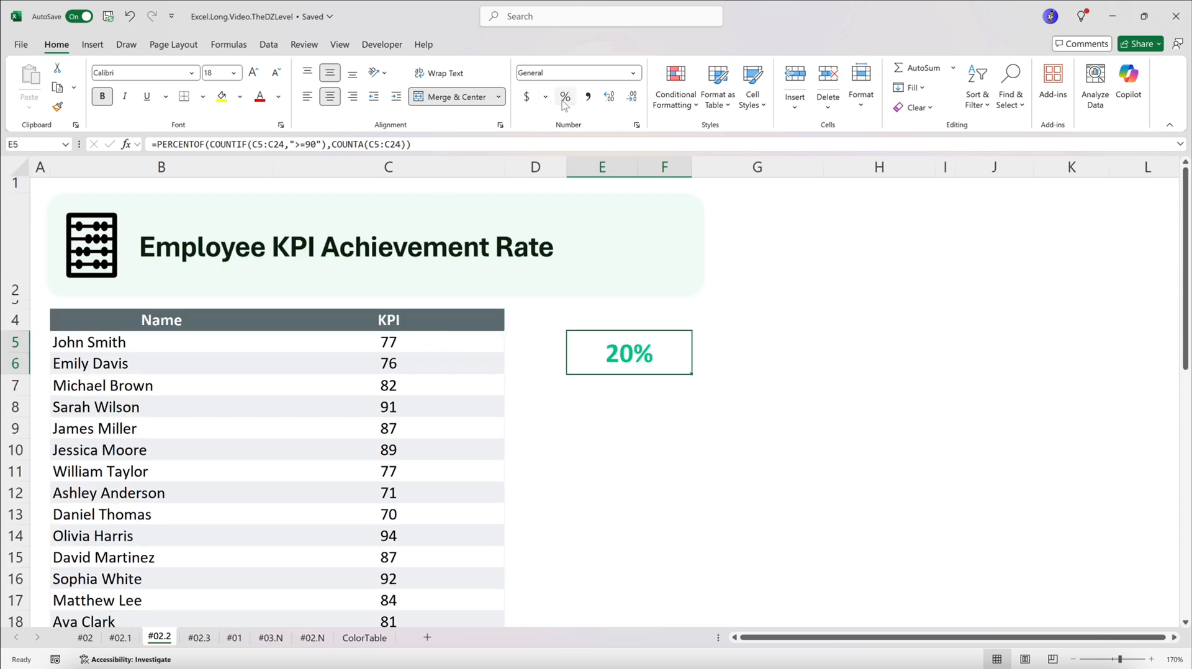
left_click(608, 99)
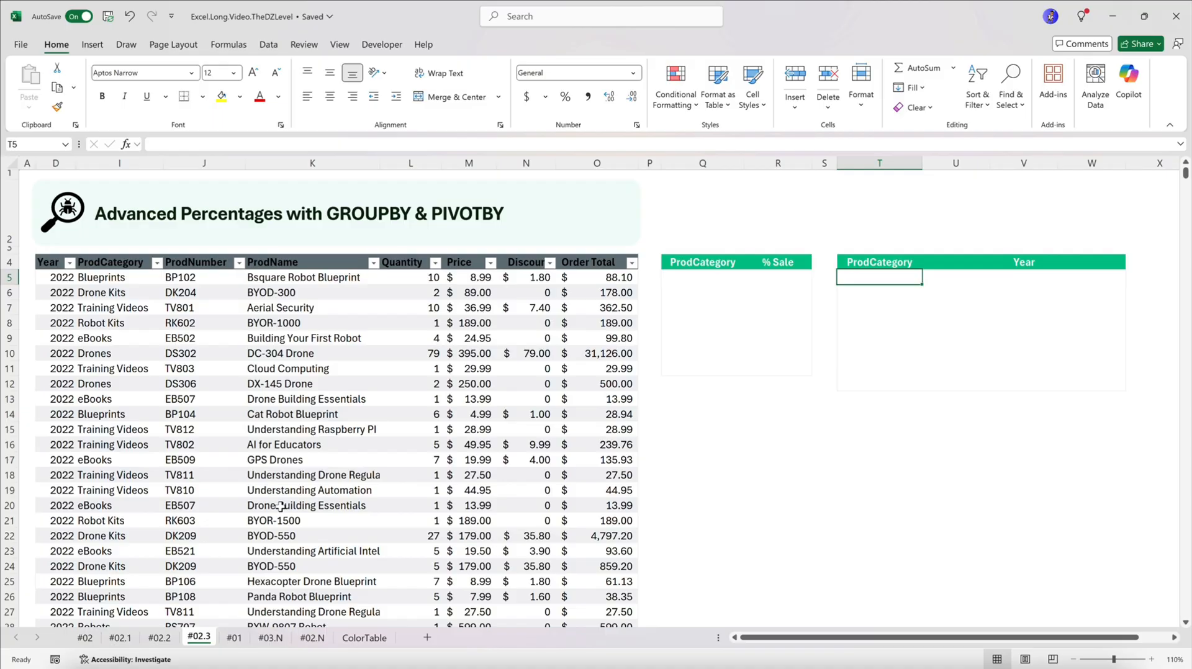
Examine the sales table on sheet #02.3, its ProdCategory and Order Total columns, and the two empty summary tables
left_click(283, 323)
mouse_move(1186, 173)
left_mouse_down()
mouse_move(1185, 612)
mouse_move(1186, 173)
left_mouse_up()
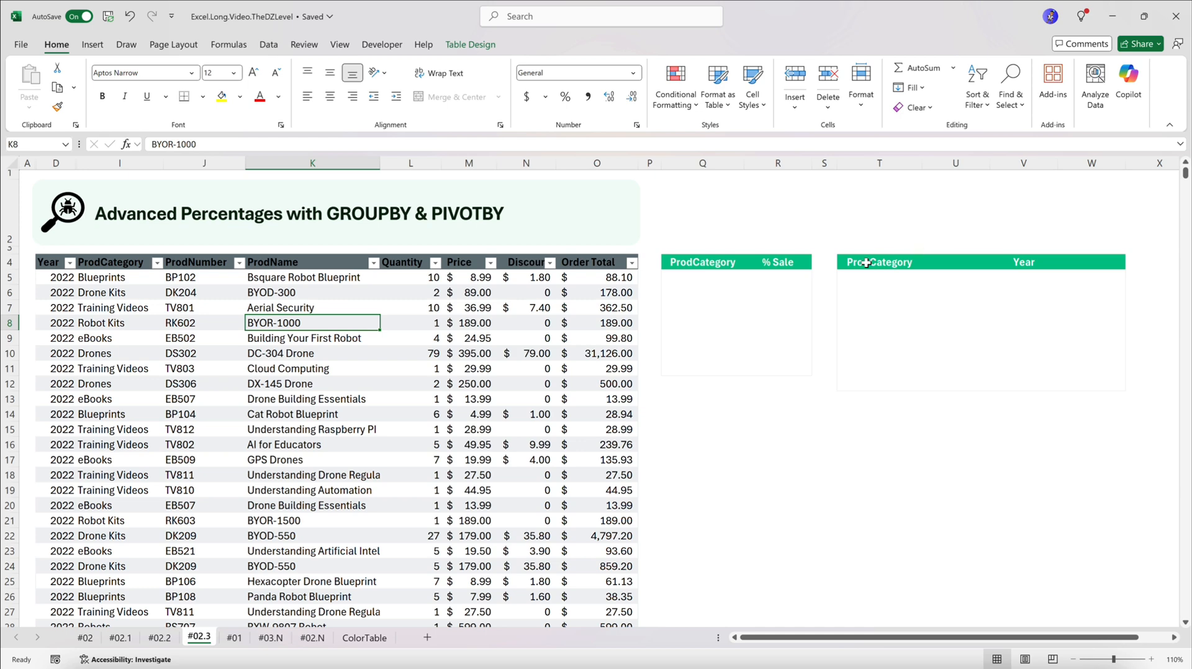
left_click_drag(672, 264, 801, 371)
left_click_drag(860, 264, 1017, 378)
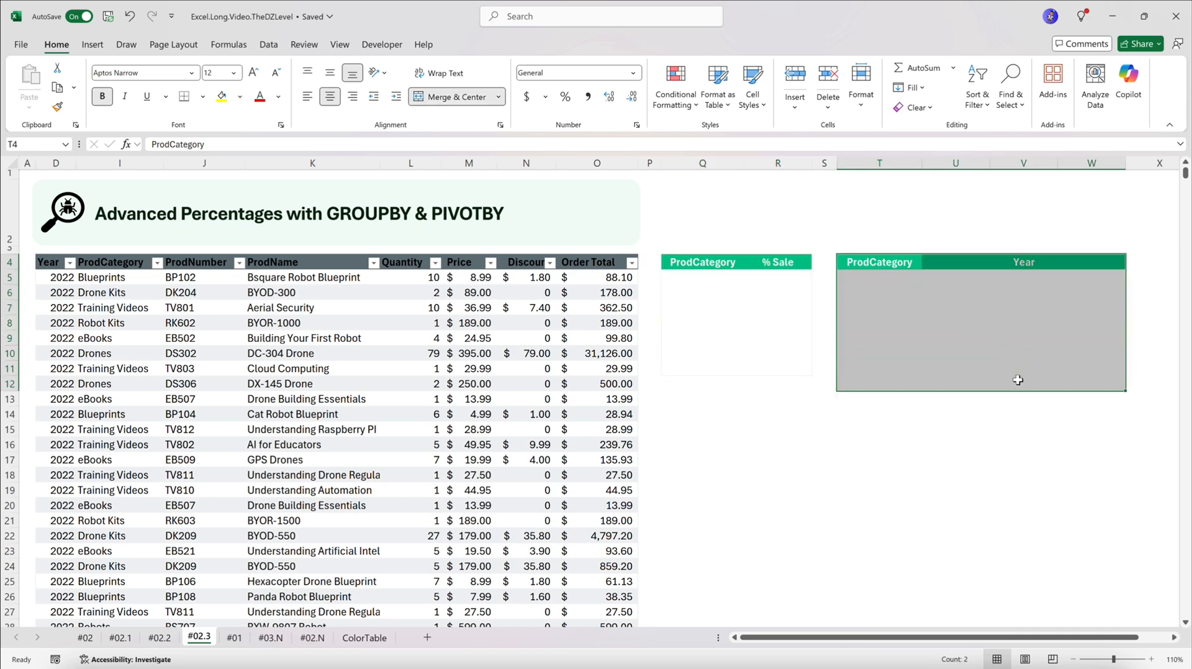
left_click_drag(672, 262, 781, 365)
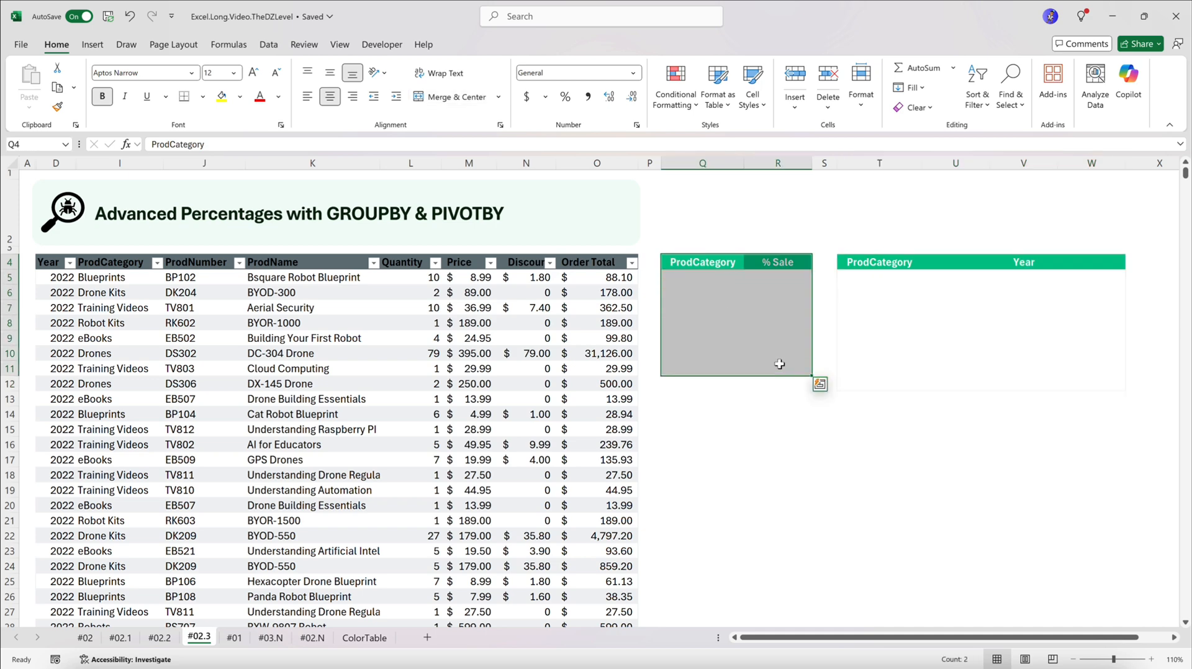
left_click(119, 163)
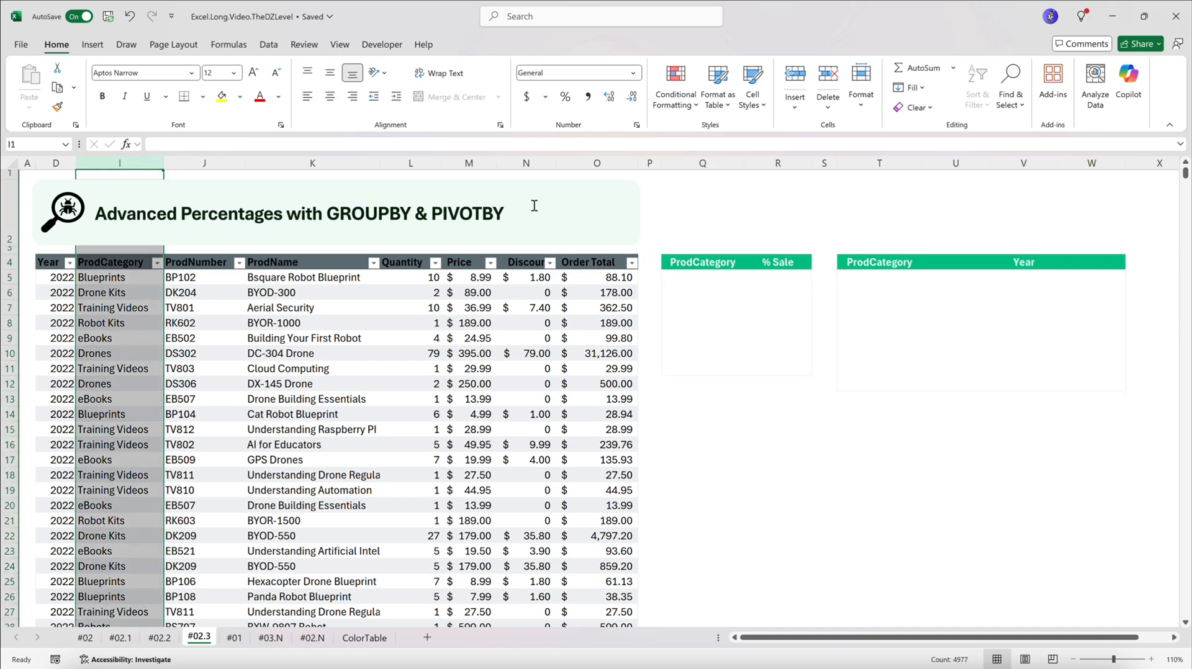
left_click(597, 162)
Start a GROUPBY formula in Q5 of the % Sale table with Sale02[ProdCategory] as the row fields
left_click(688, 280)
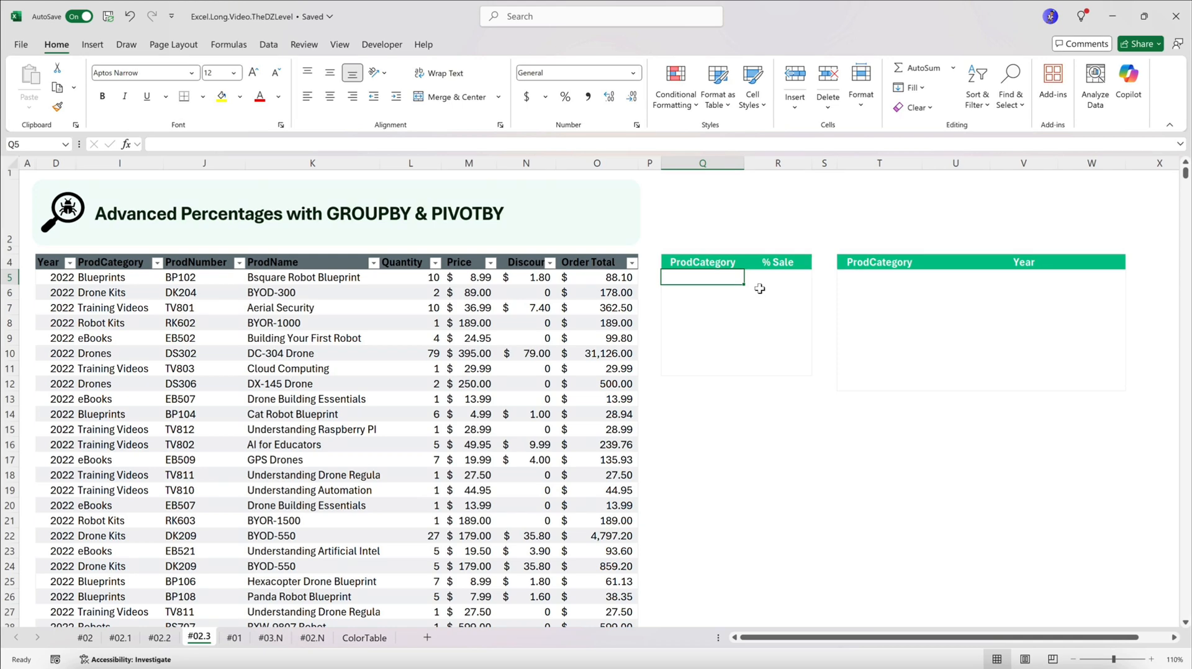
type("=gro")
key("Tab")
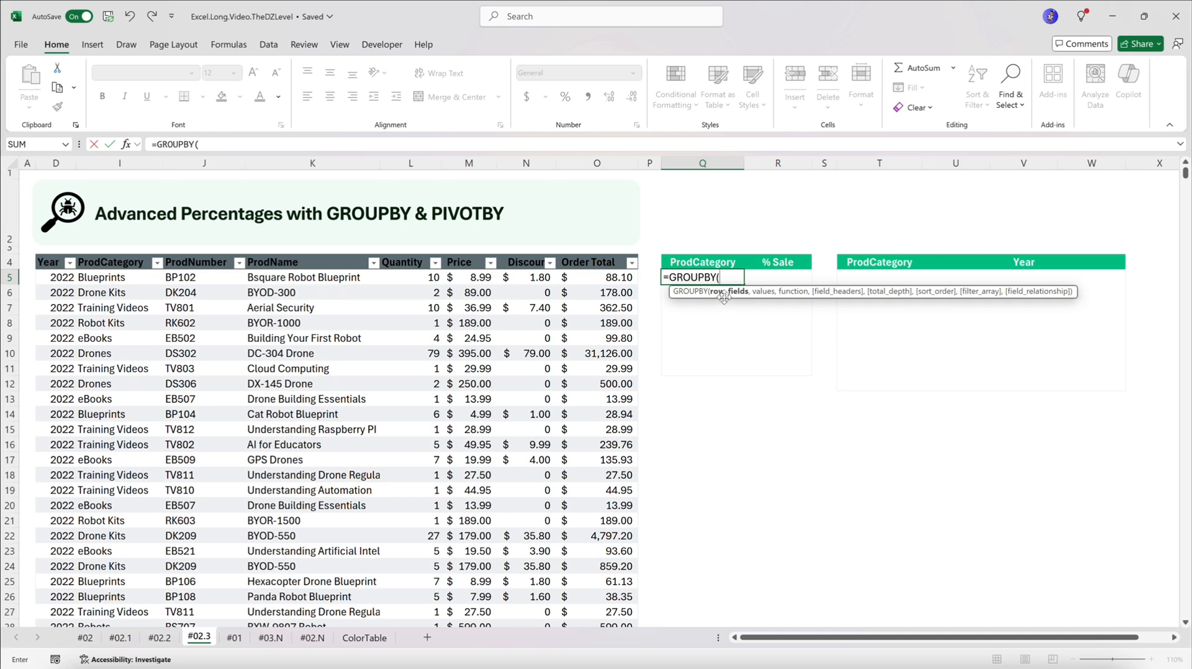
type("Sale02")
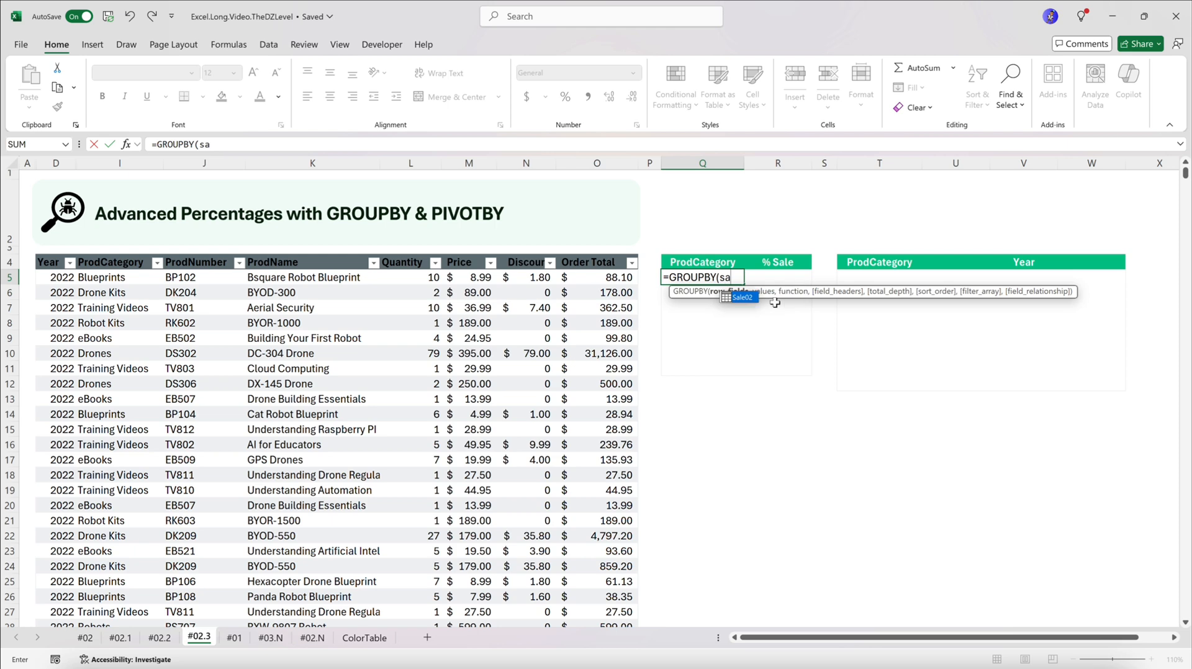
type("[")
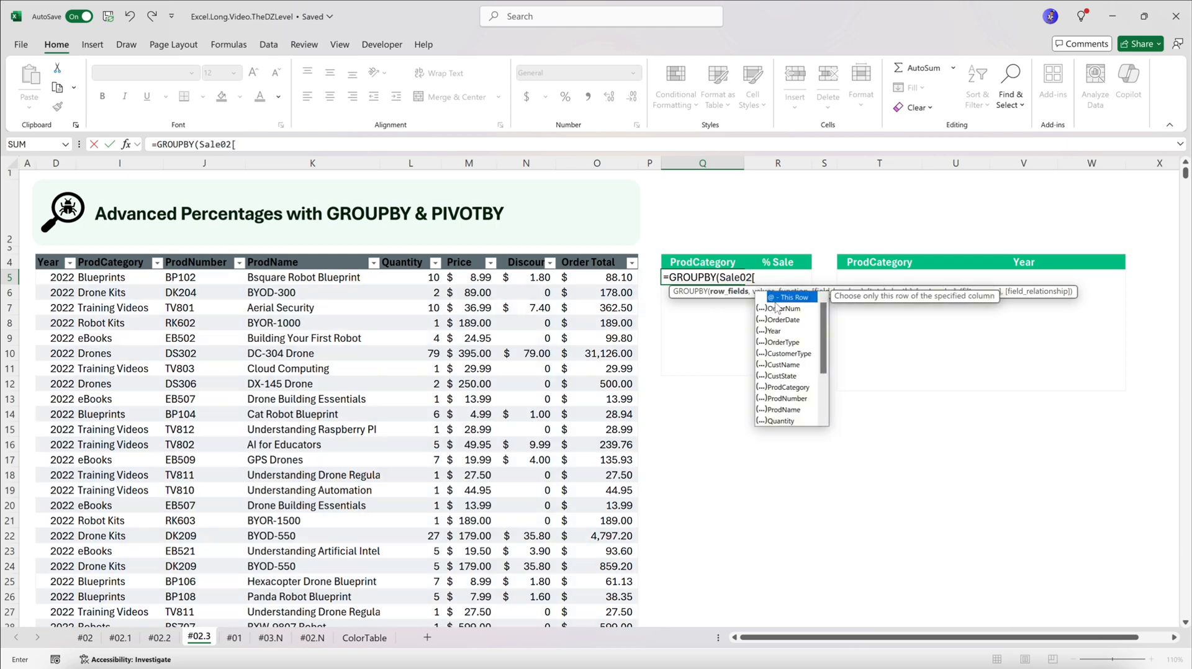
type("Prod")
key("Tab")
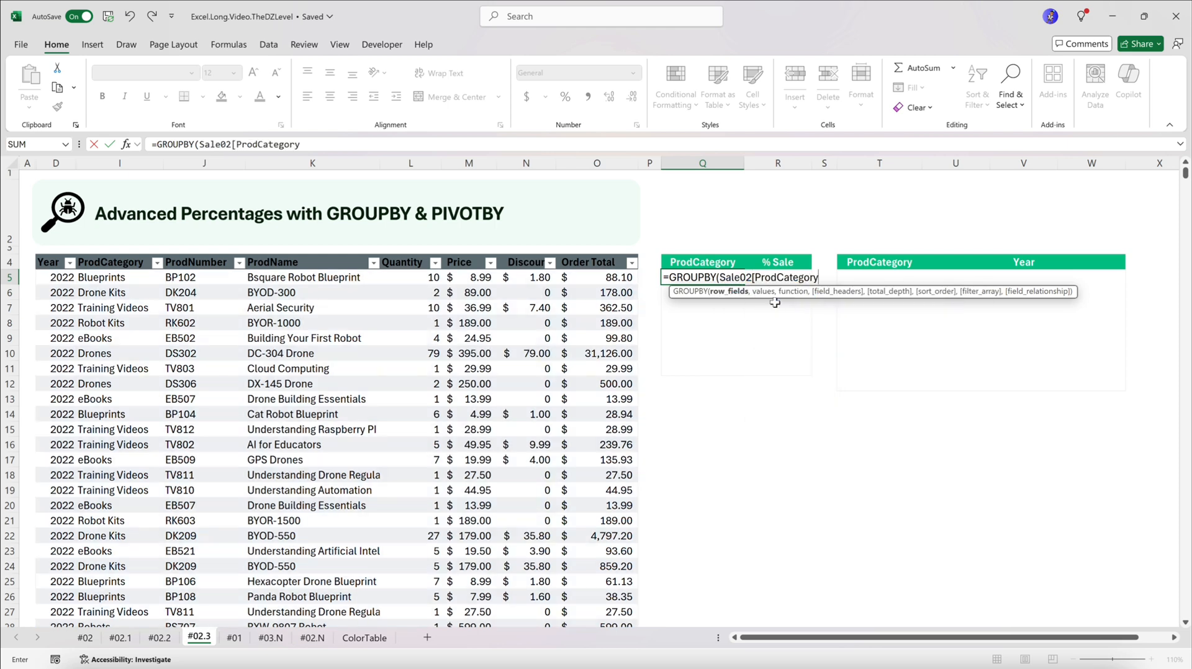
type("]")
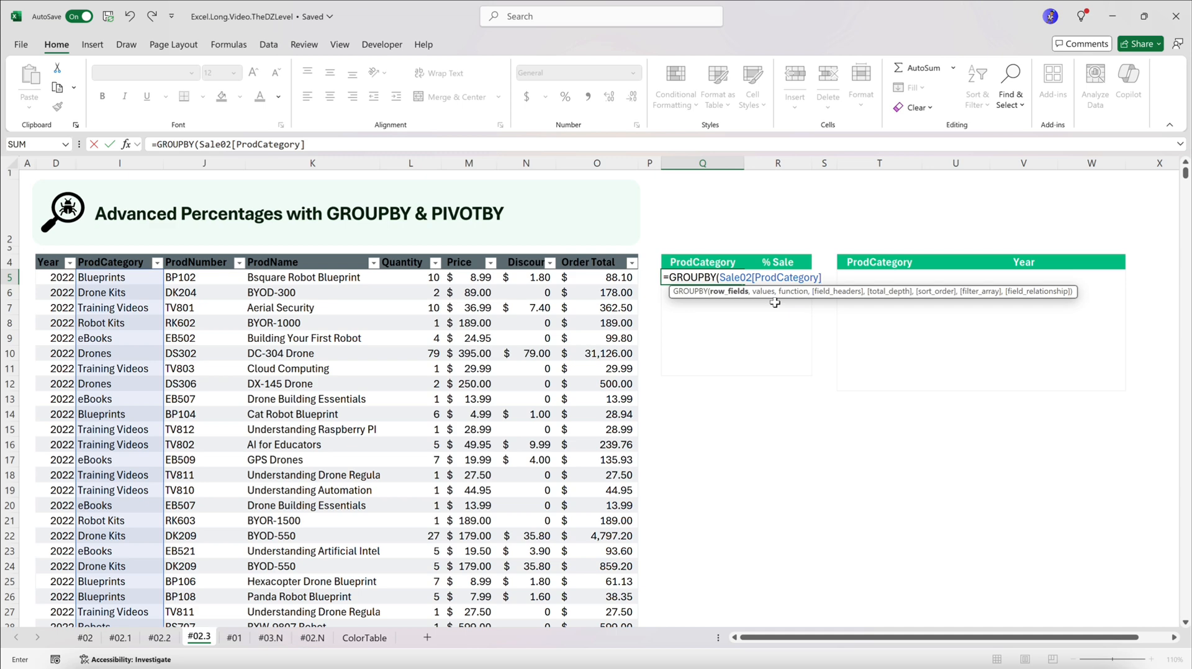
type(",")
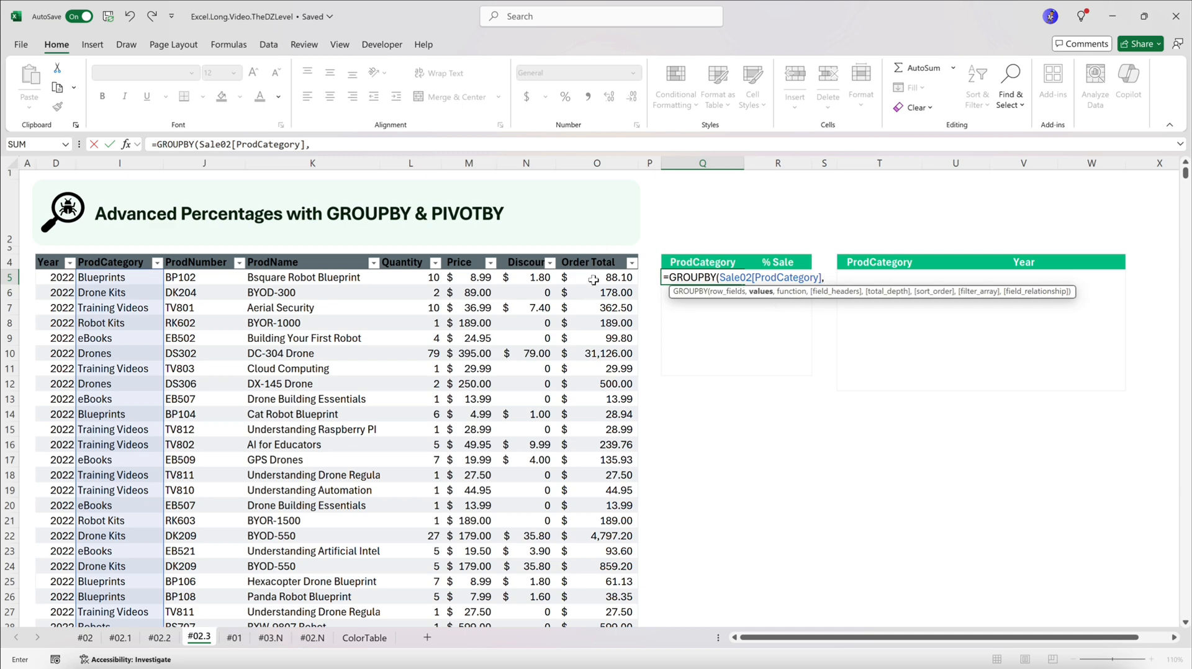
type("Sale02[o")
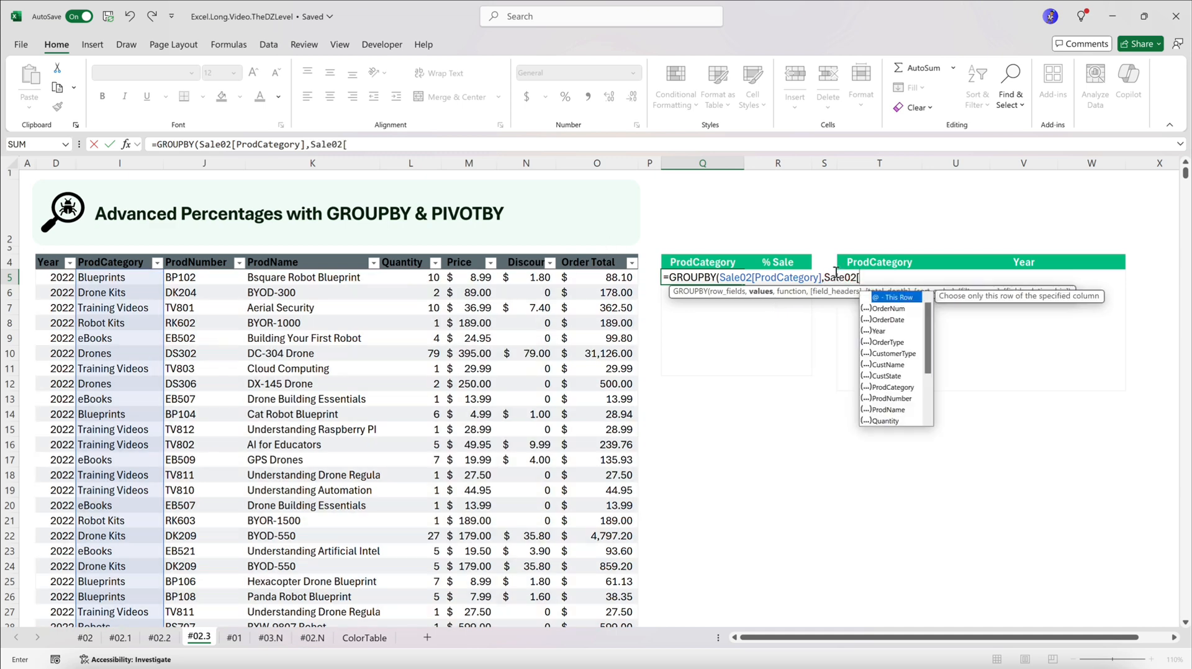
Add Sale02[Order Total] as the values argument of the GROUPBY formula
key("Down")
key("Down")
key("Down")
key("Tab")
type("]")
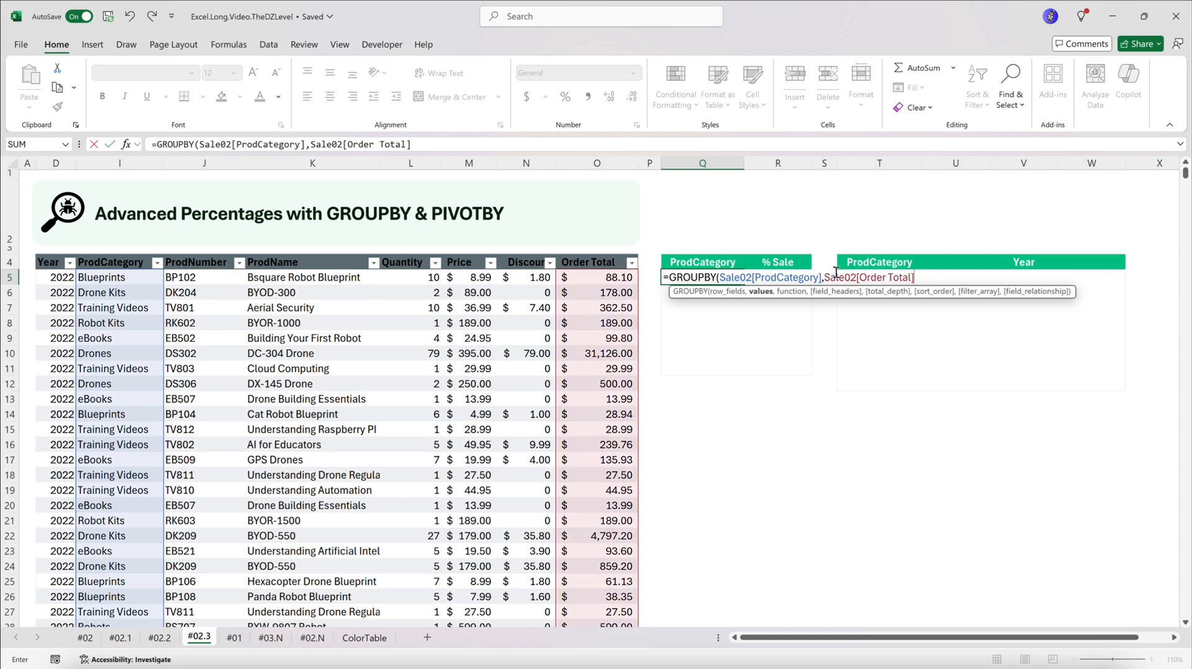
type(",")
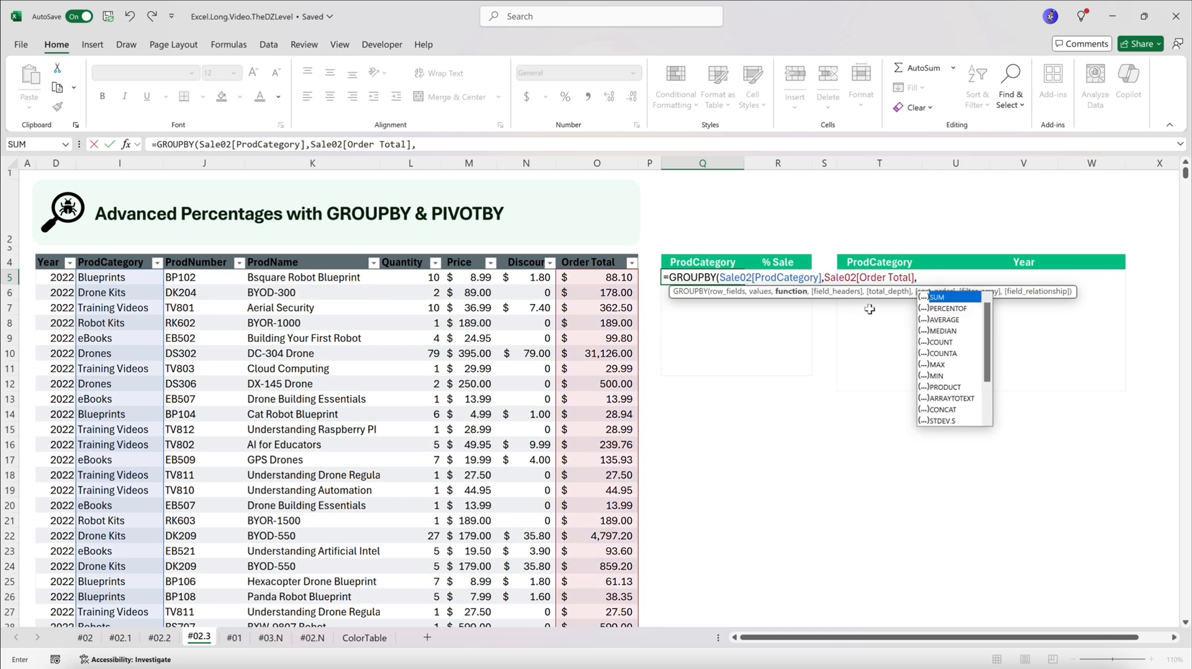
Finish the GROUPBY formula with PERCENTOF as the function, field headers skipped and total depth 0 (No totals)
left_click(956, 309)
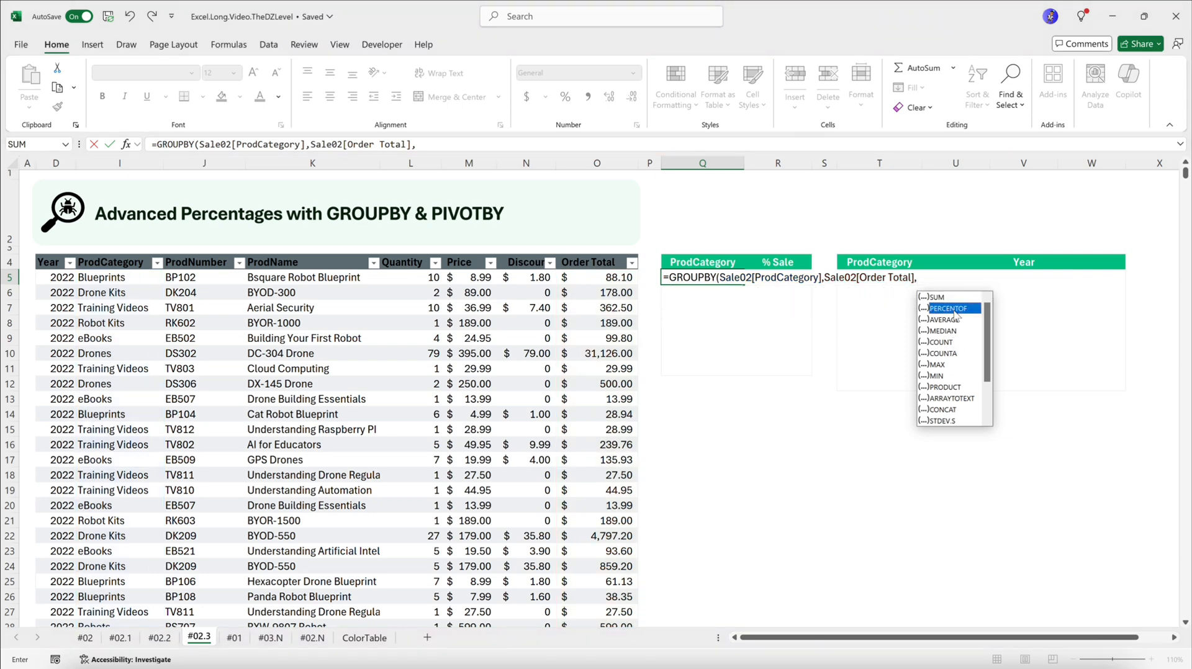
double_click(954, 311)
type(",")
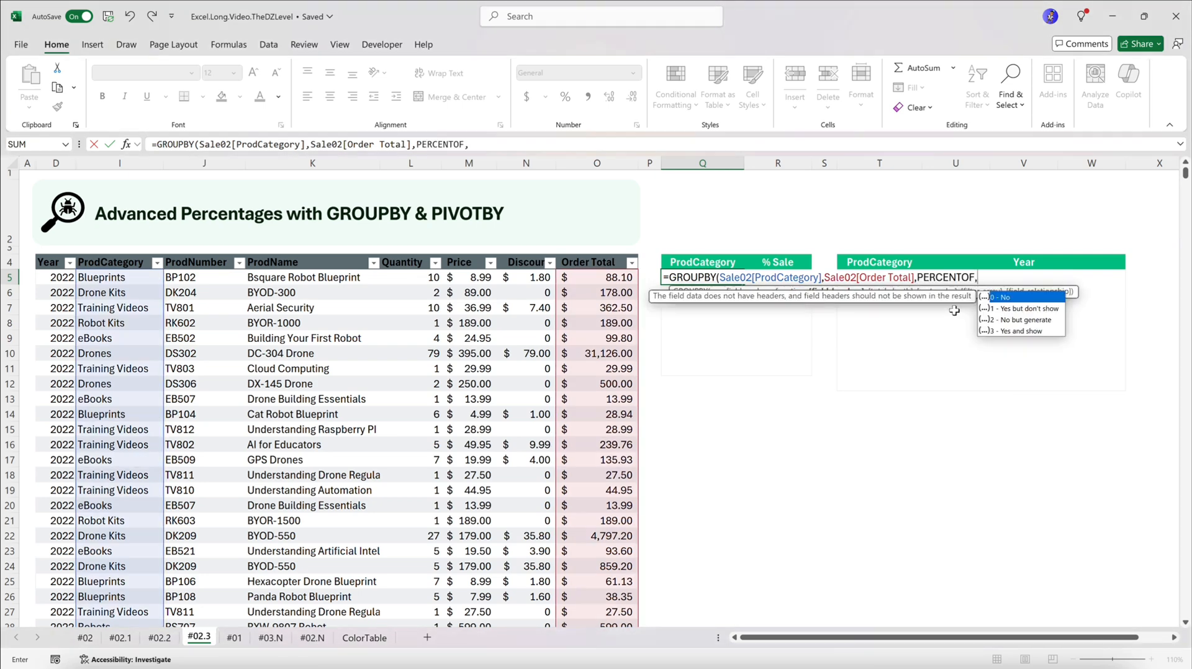
type(",")
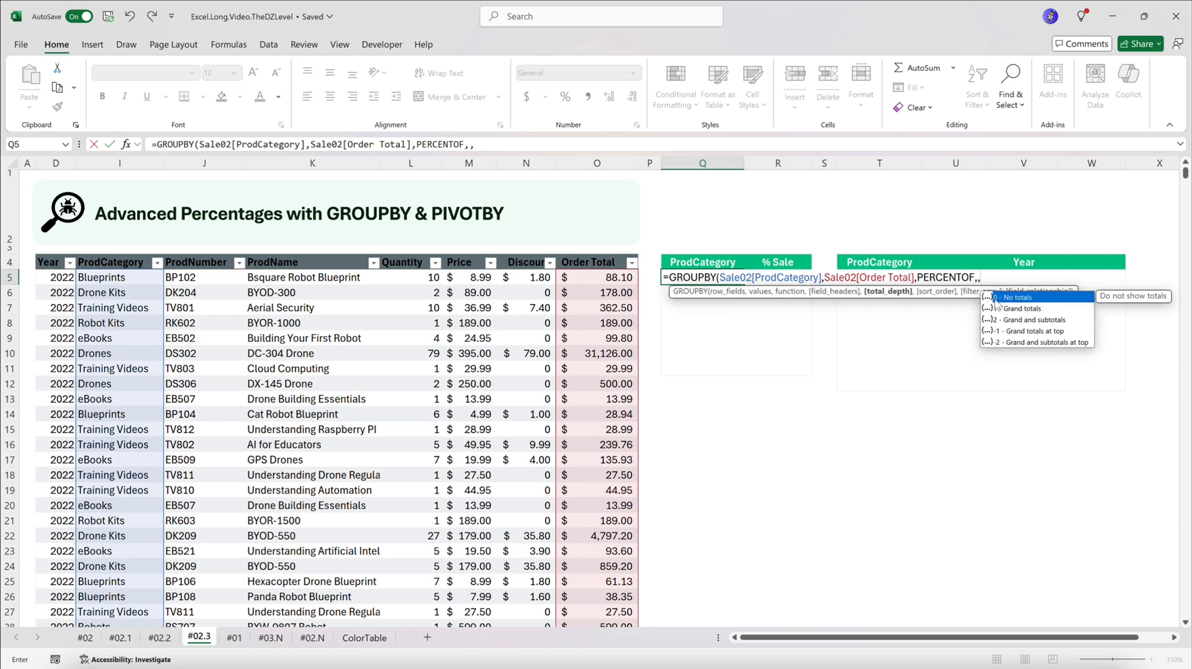
double_click(1031, 298)
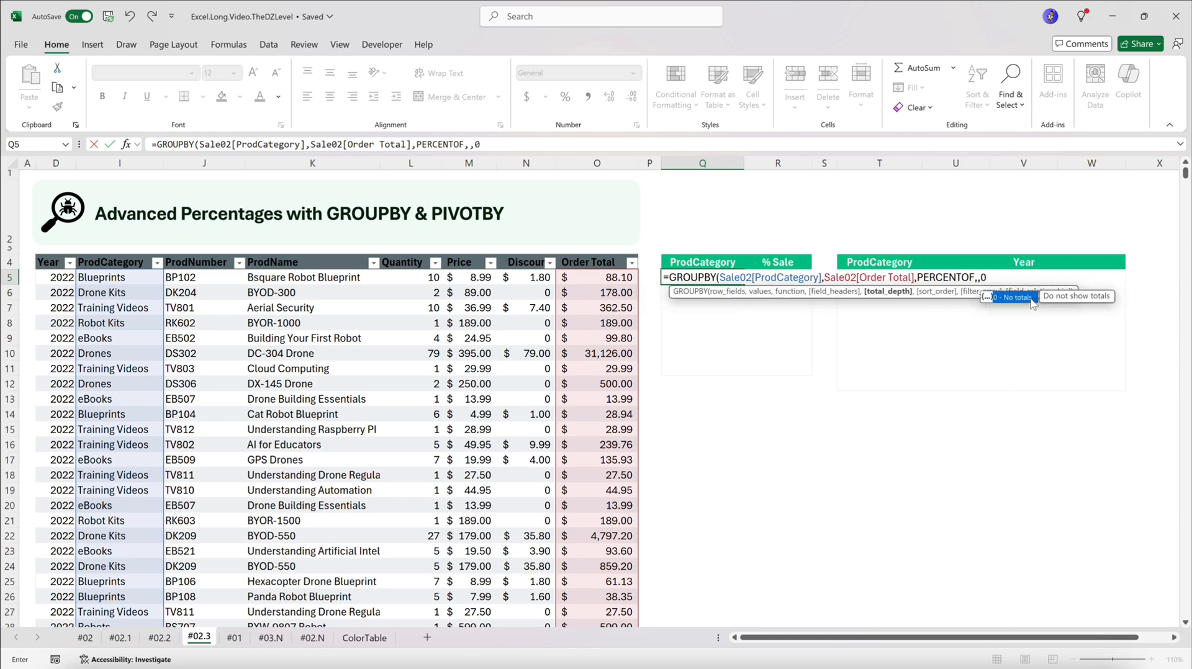
type(")")
key("Return")
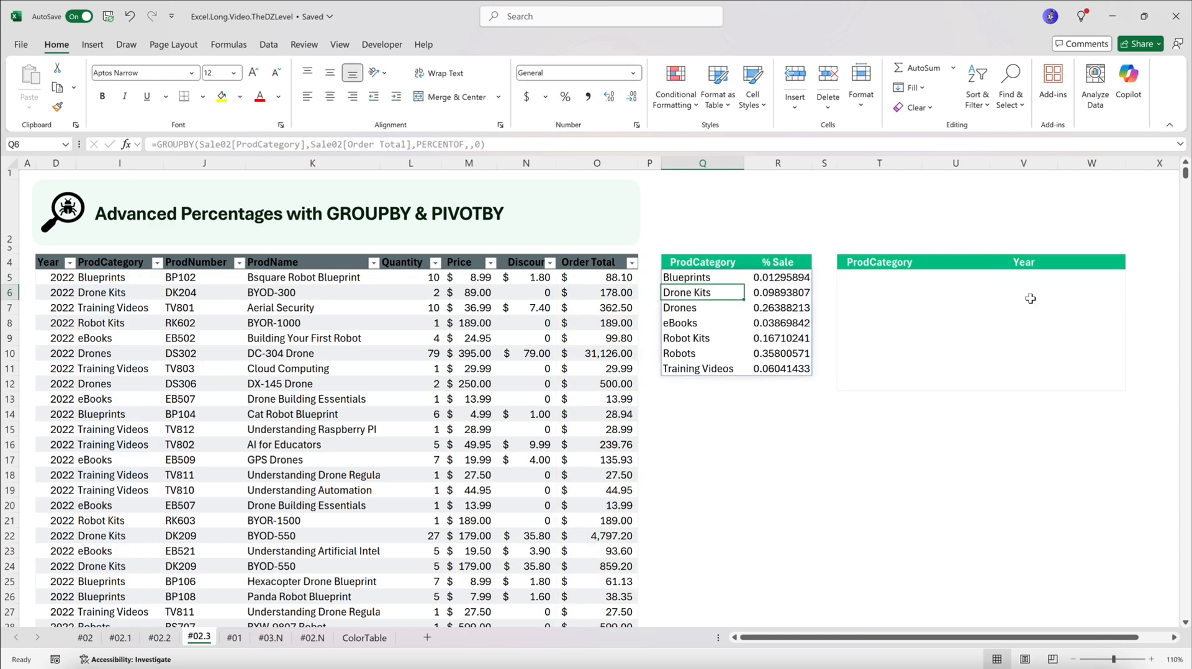
Format the % Sale values in R5:R11 as percentages with one decimal place
left_click_drag(790, 283, 786, 369)
left_click(564, 96)
left_click(609, 98)
Review the GROUPBY formula and its results in Q5:R11 against the ProdCategory and Order Total source columns
left_click(714, 280)
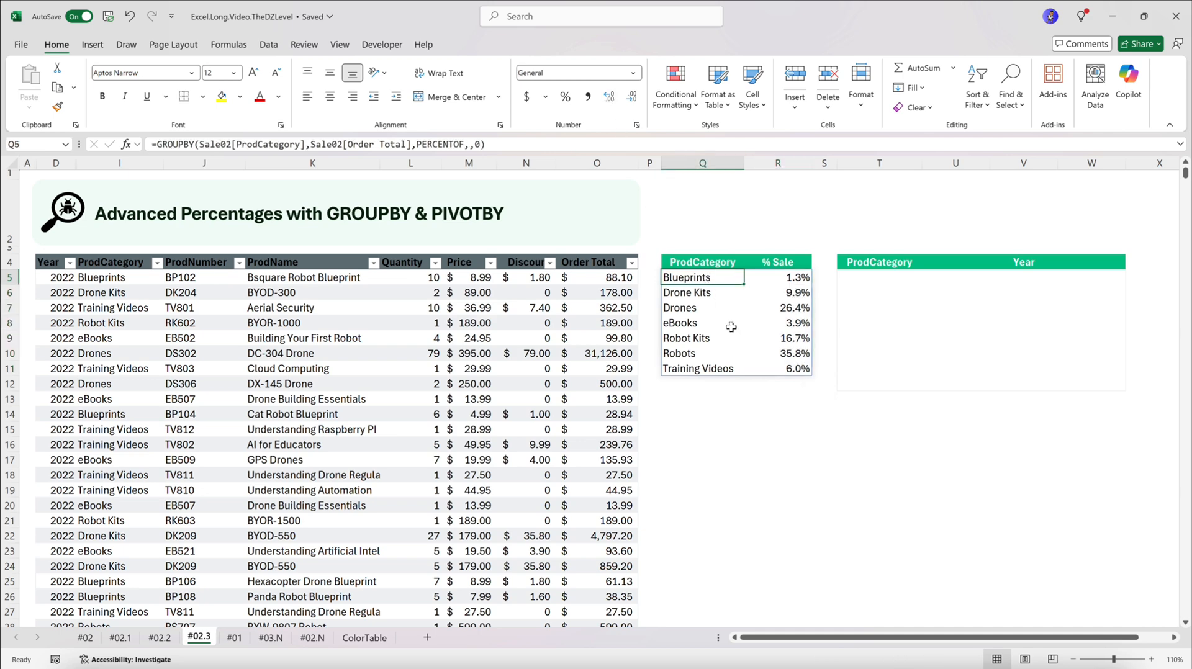
left_click(124, 163)
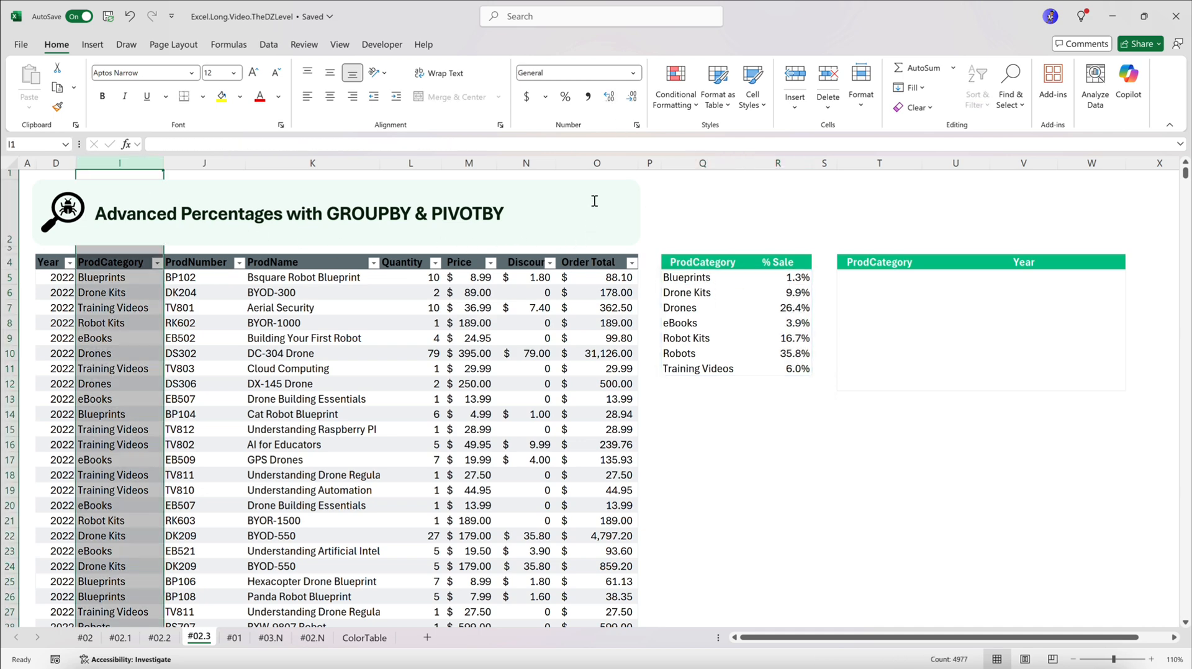
left_click(596, 163, "ctrl")
left_click_drag(699, 280, 803, 370)
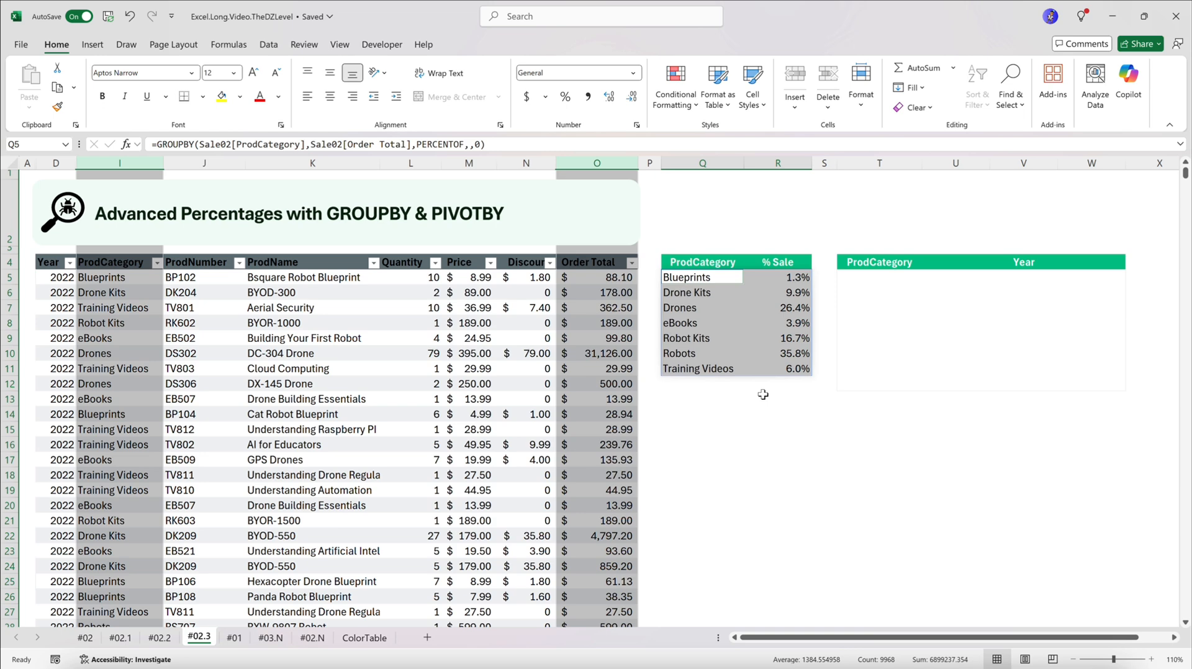
Start a PIVOTBY formula in cell T5 with Sale02[ProdCategory] as the row fields argument
left_click(882, 288)
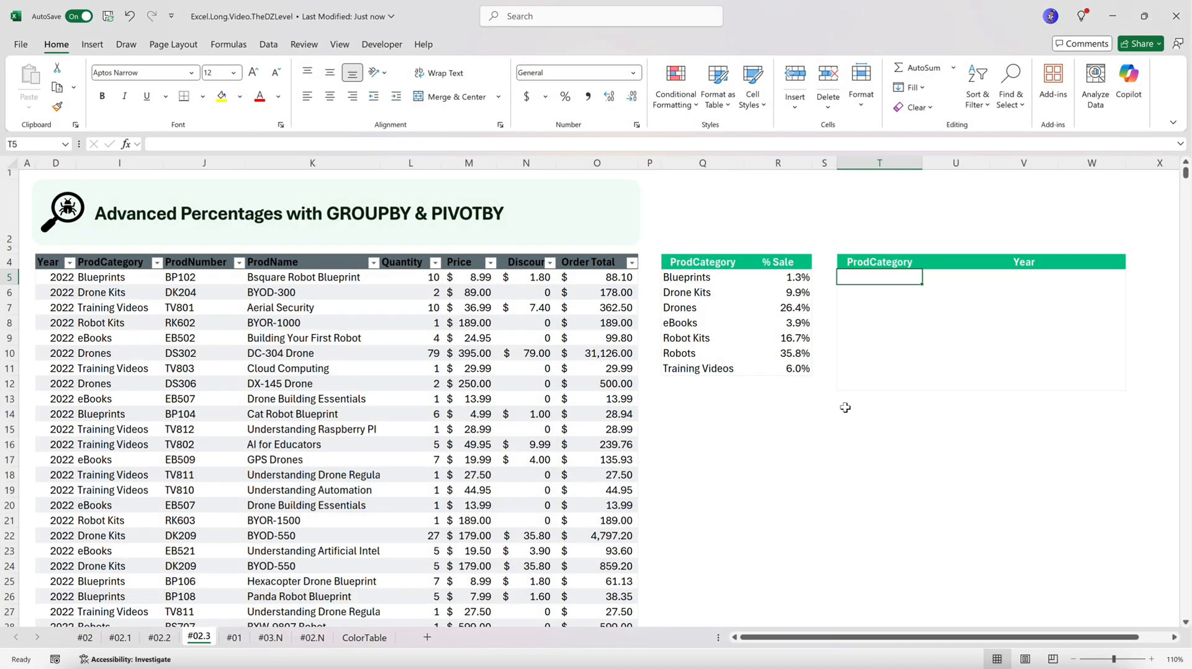
type("=pi")
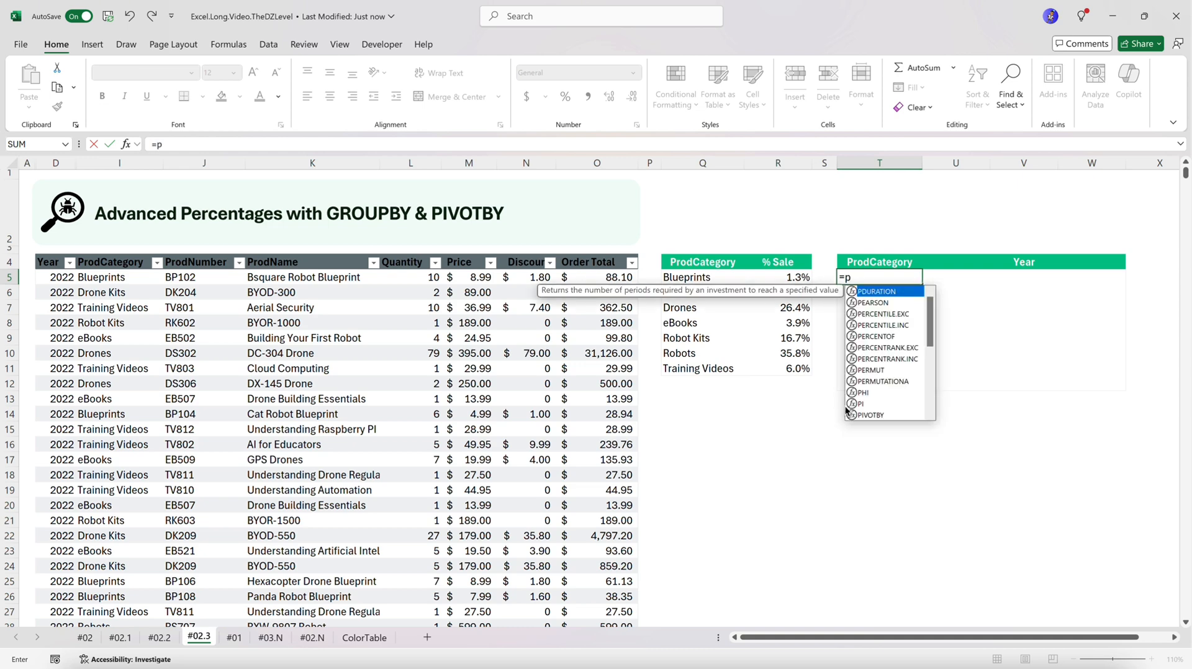
key("Down")
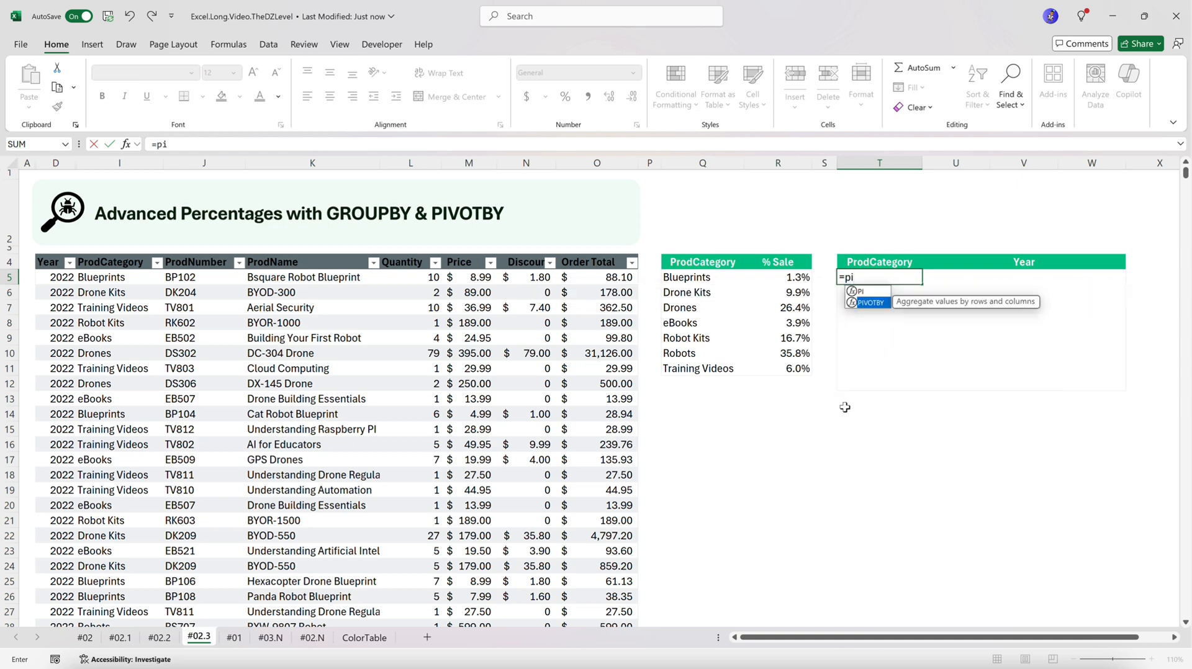
key("Tab")
type("Sale02")
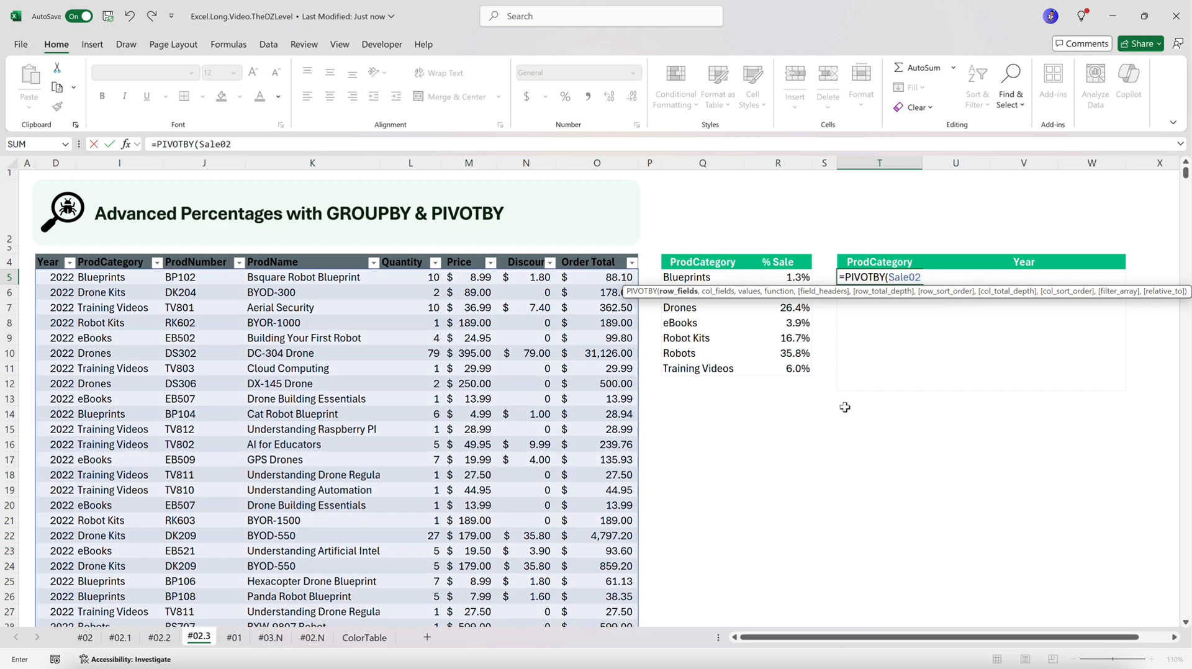
type("[p")
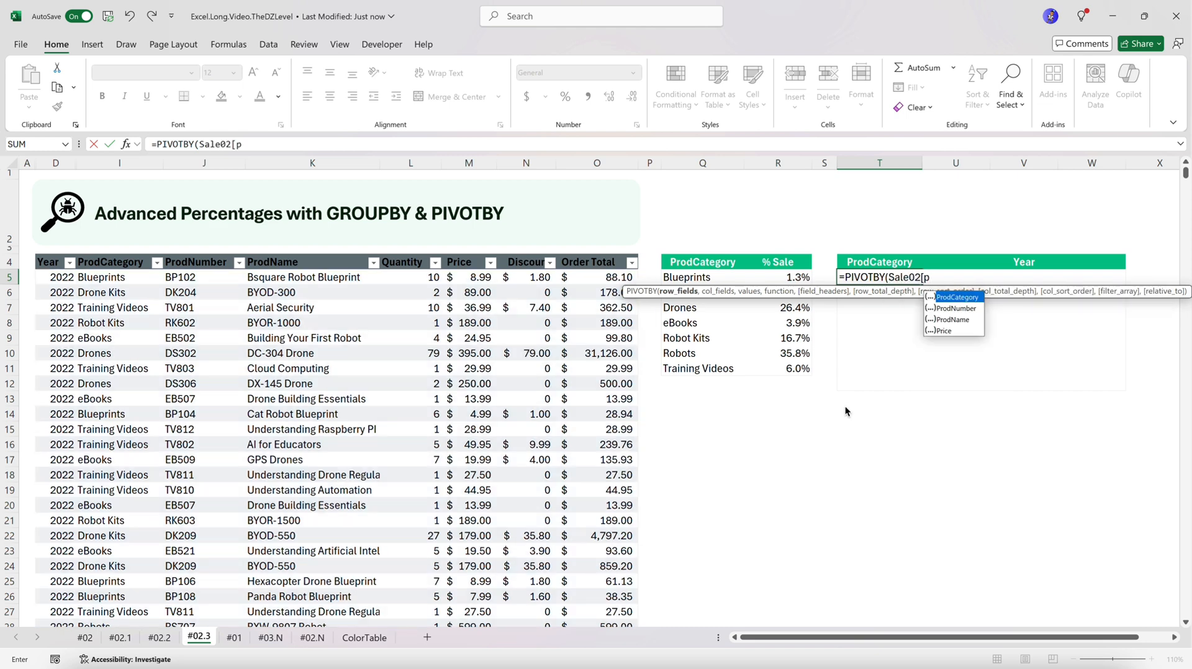
key("Tab")
type("]")
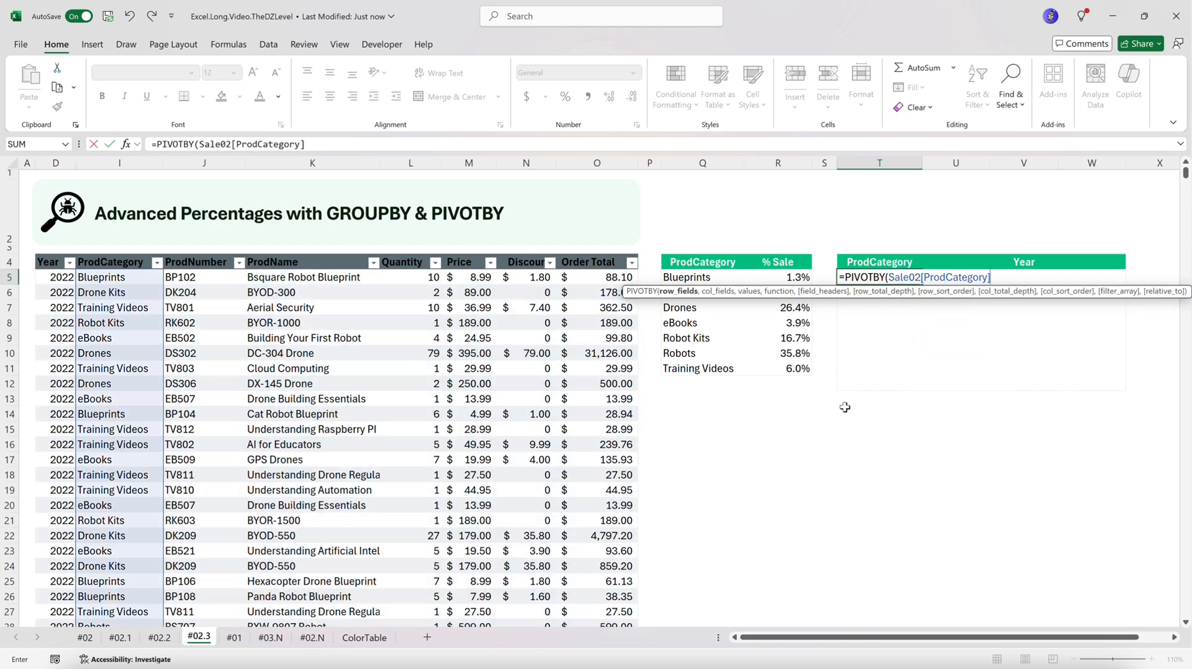
type(",Sale02")
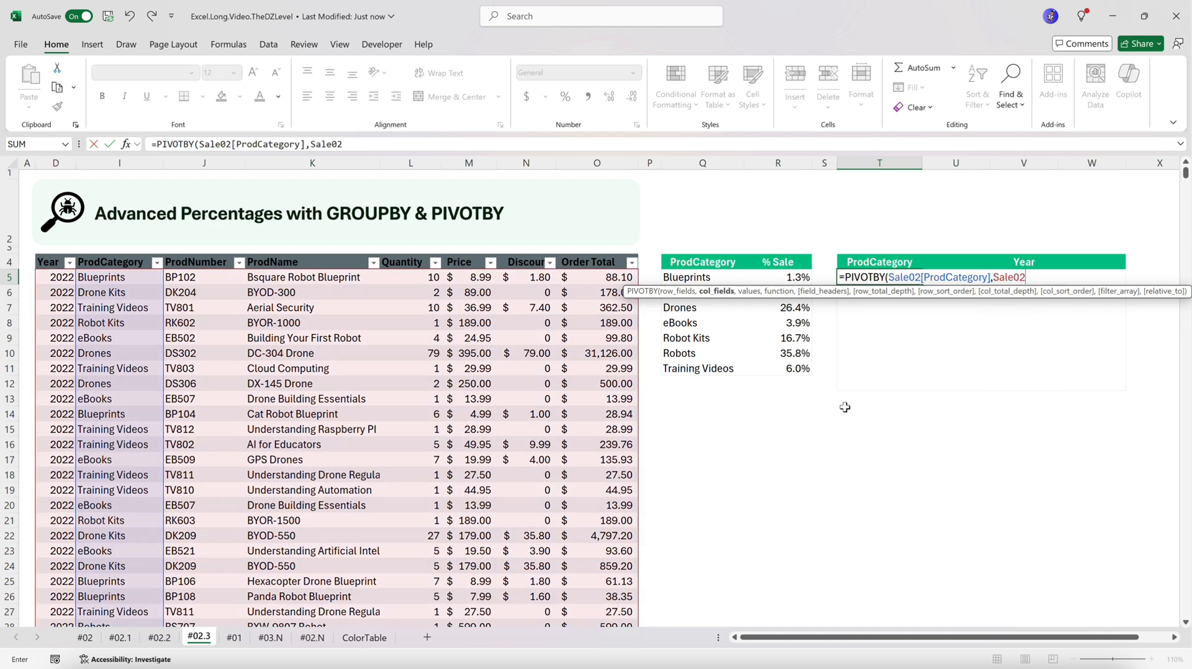
type("[y")
Add Sale02[Year] as the column fields argument of the PIVOTBY formula
key("Tab")
type("],s")
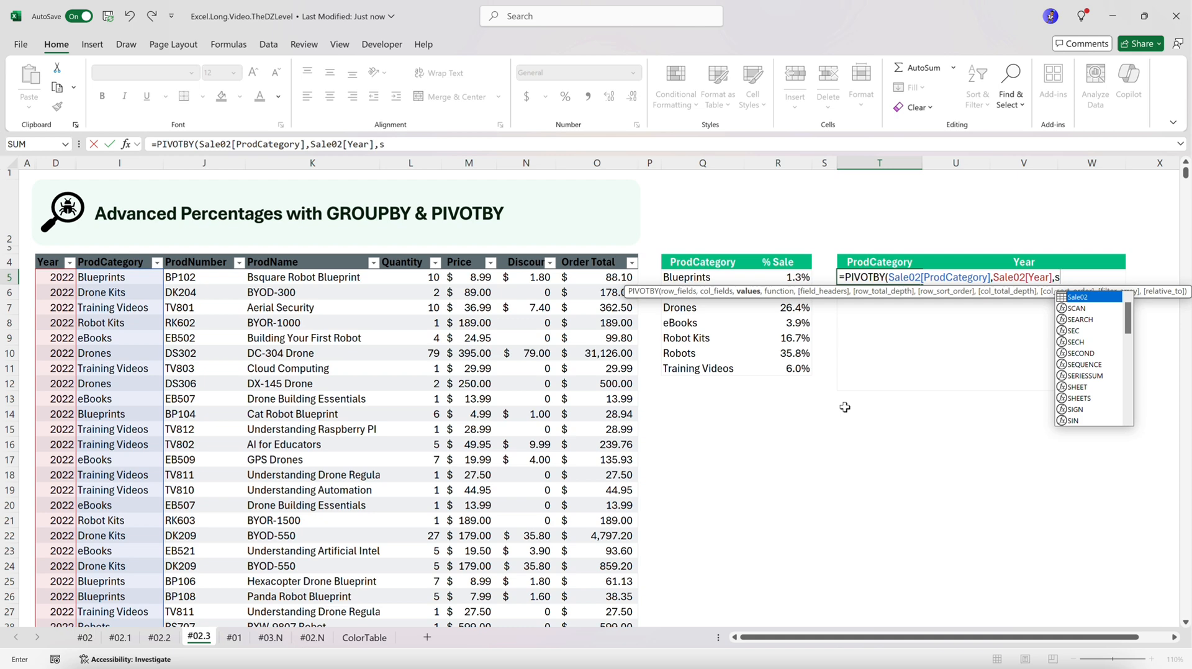
Add Sale02[Order Total] as the values argument of the PIVOTBY formula
key("Tab")
type("[Pr")
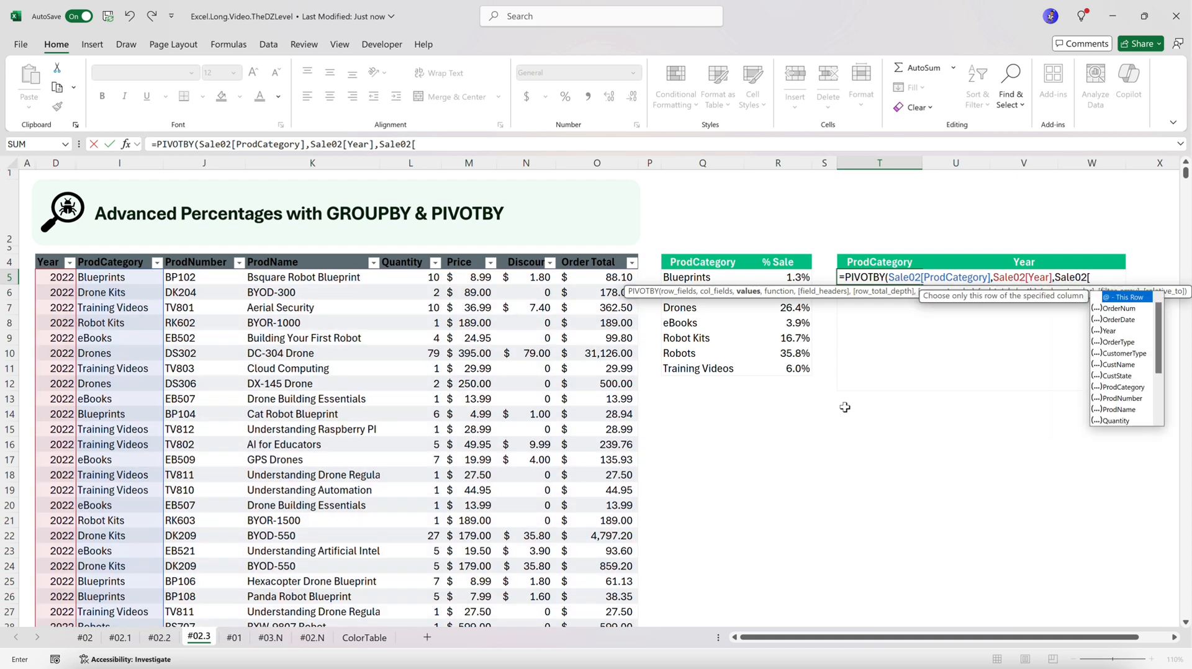
type("o")
key("Down")
key("Down")
key("Down")
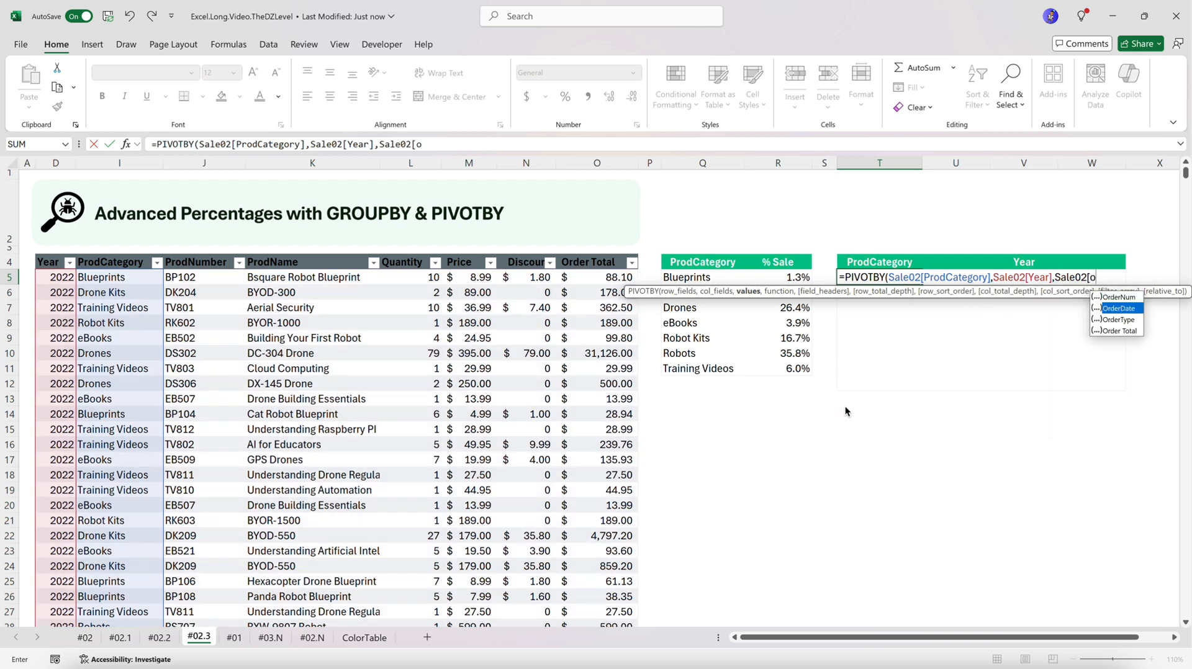
key("Tab")
type("],")
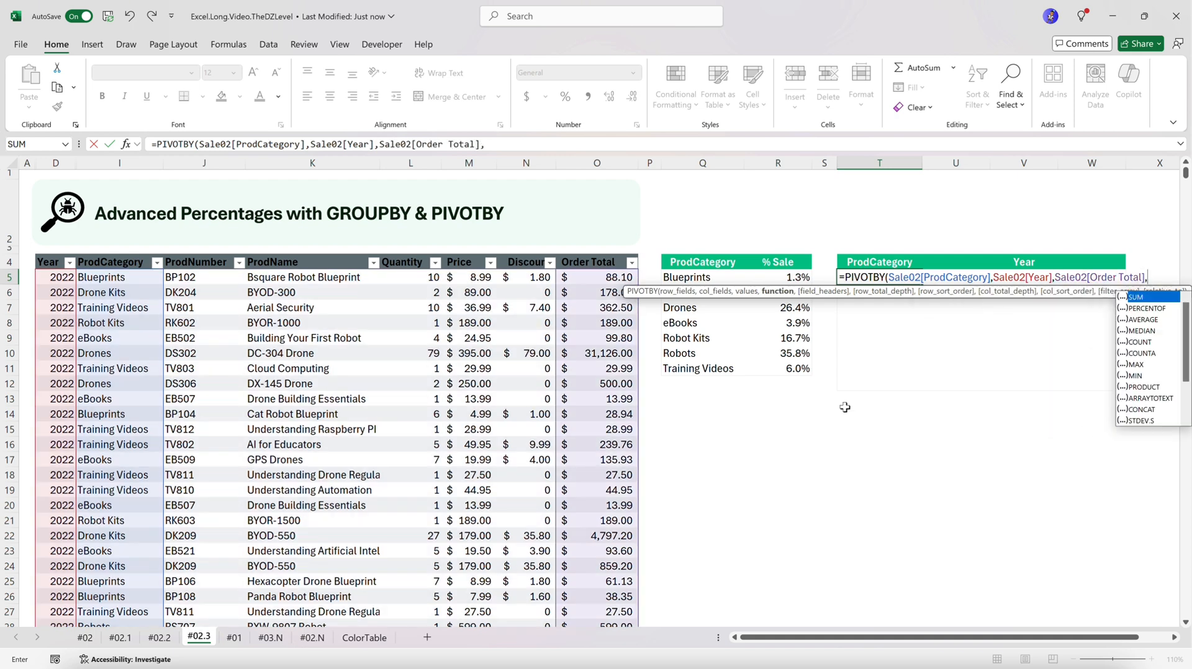
Finish the PIVOTBY formula with PERCENTOF as the function, field headers and row sort order skipped, and row and column total depth 0 (No totals)
key("Down")
key("Tab")
type(",,")
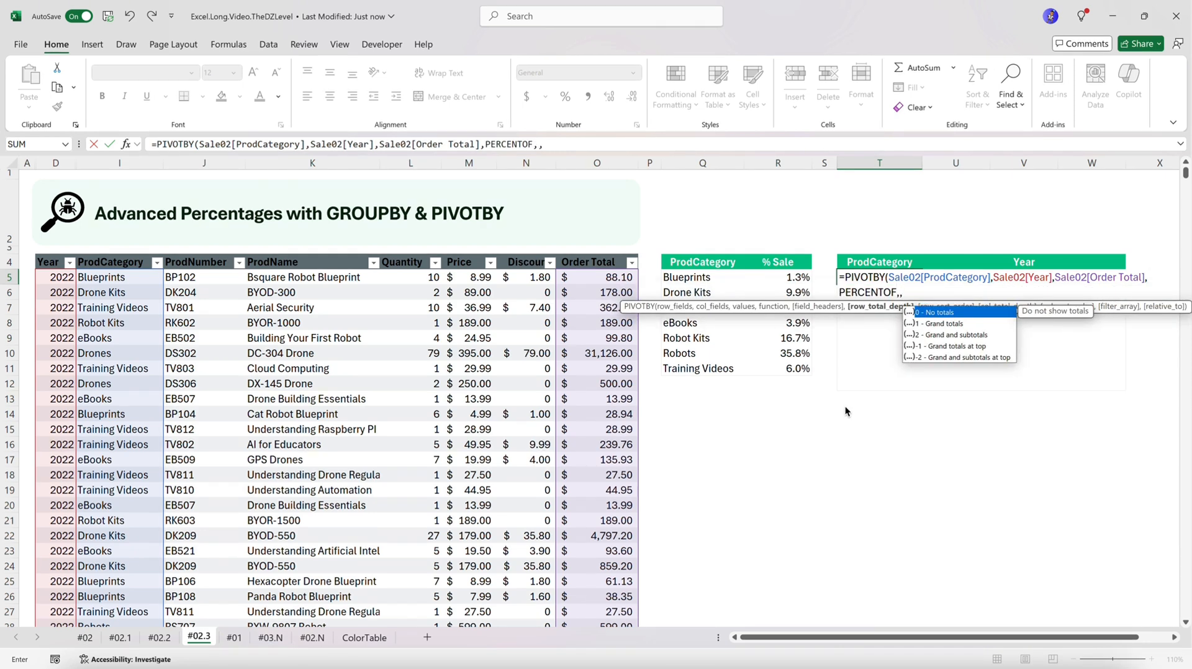
type("0")
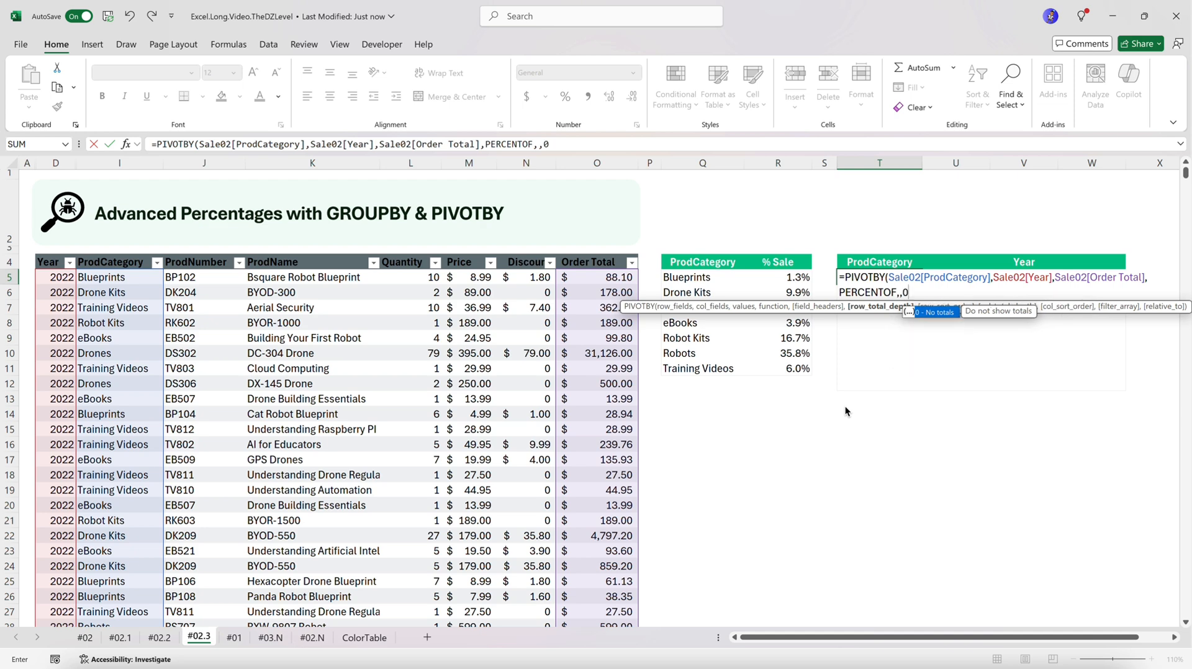
type(",")
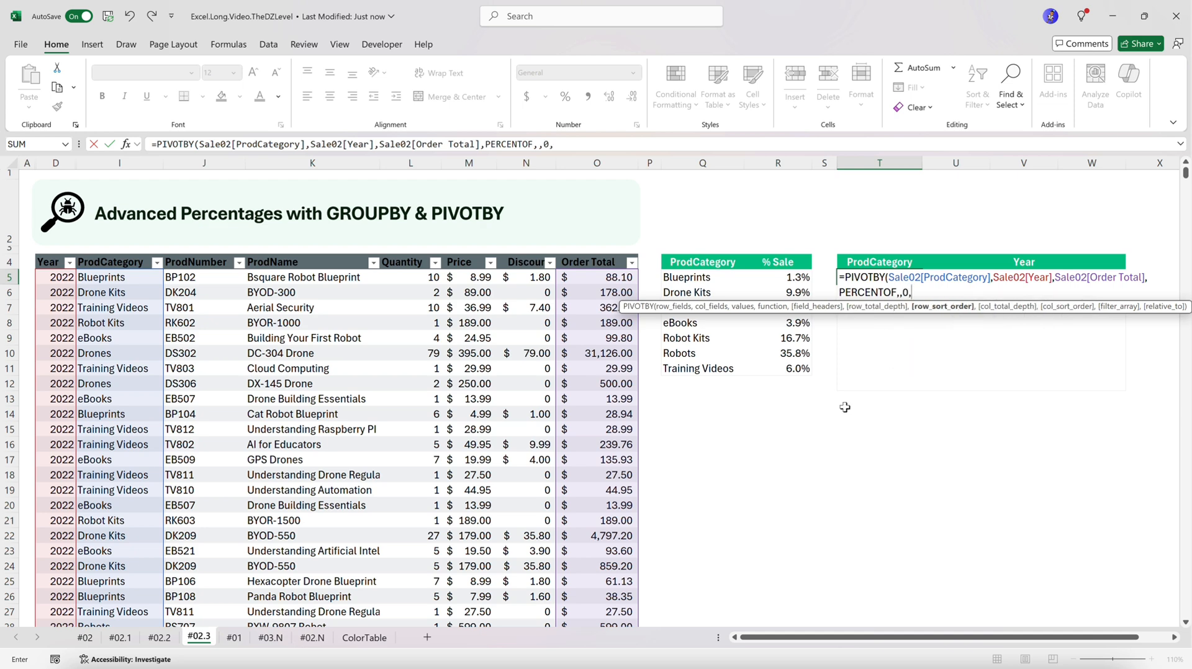
type(",")
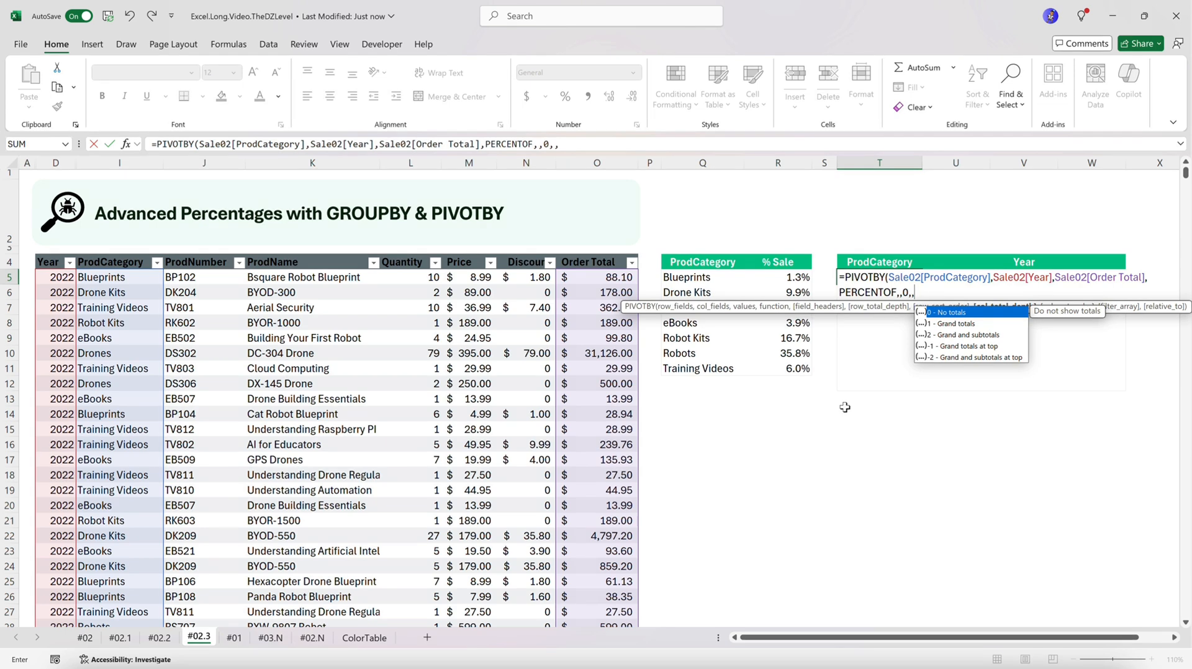
type("0")
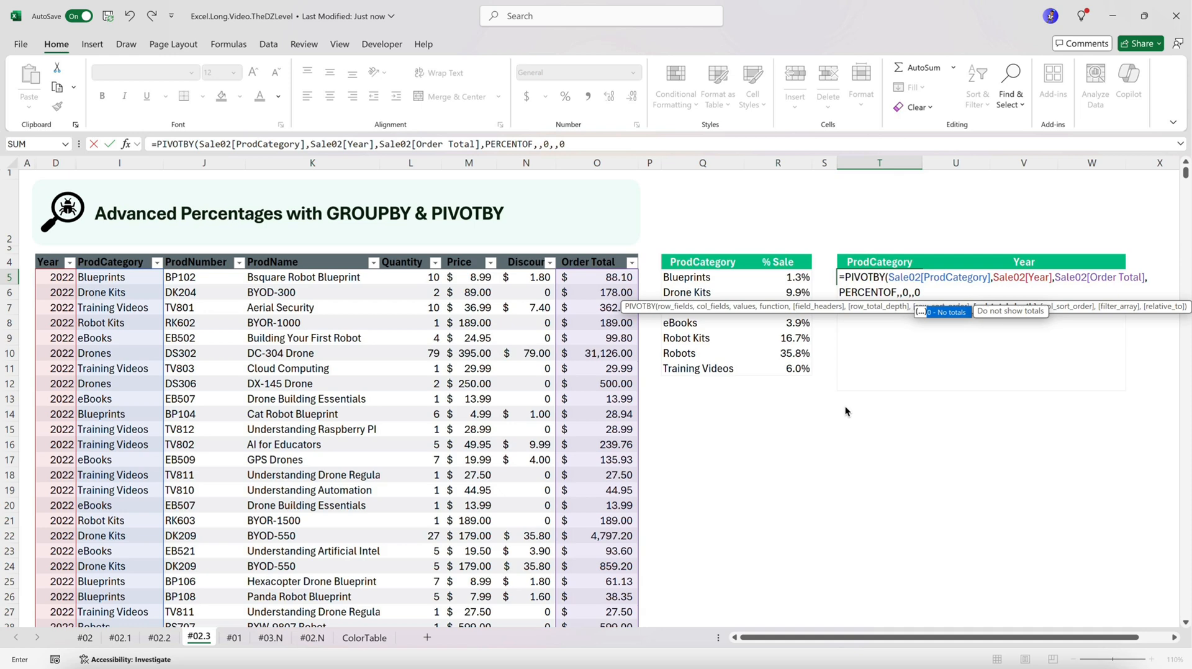
type(")")
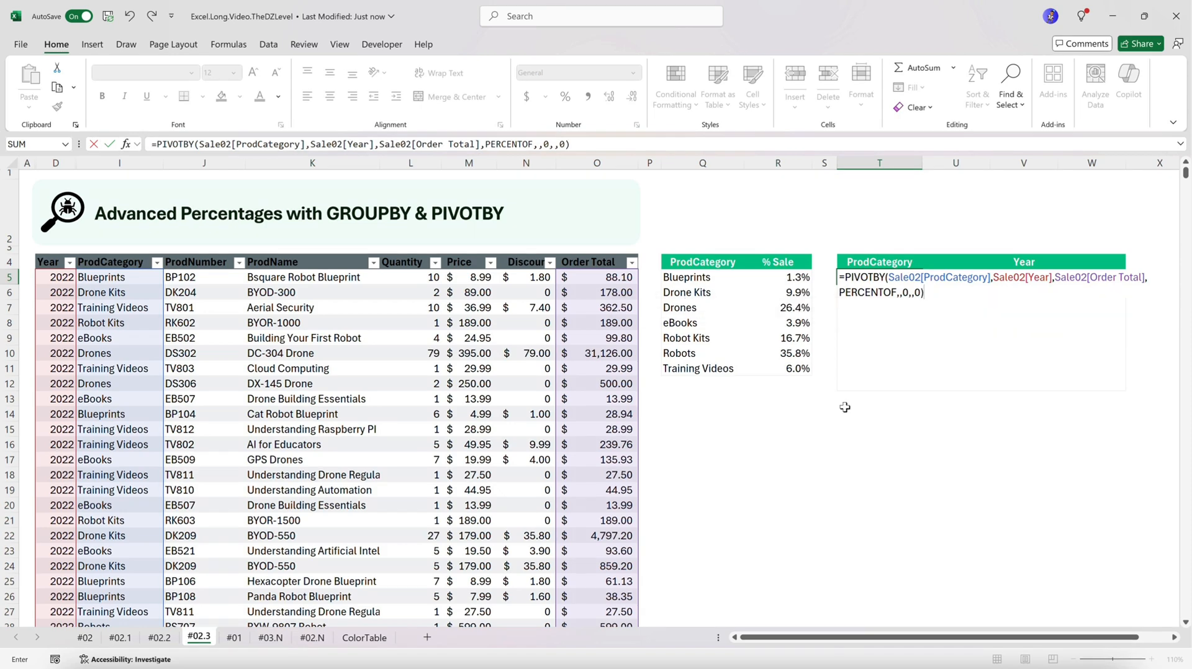
key("Return")
Format the yearly category shares in U6:W12 as percentages with one decimal place
left_click_drag(959, 293, 1080, 379)
left_click(565, 96)
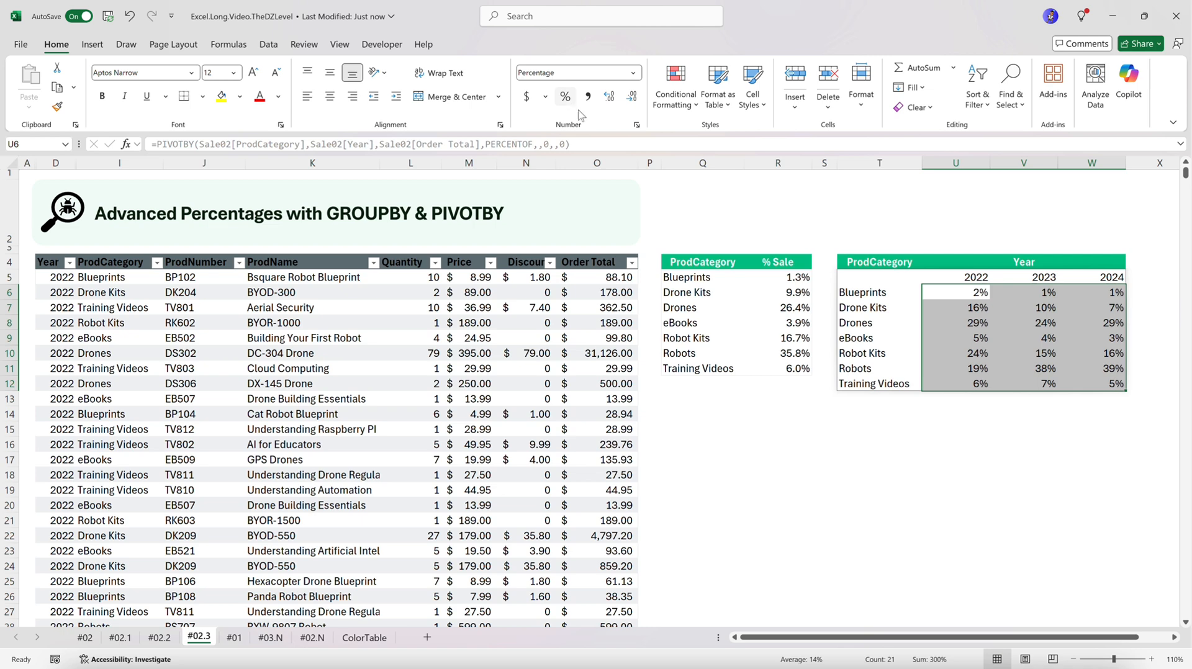
left_click(609, 96)
left_click(866, 278)
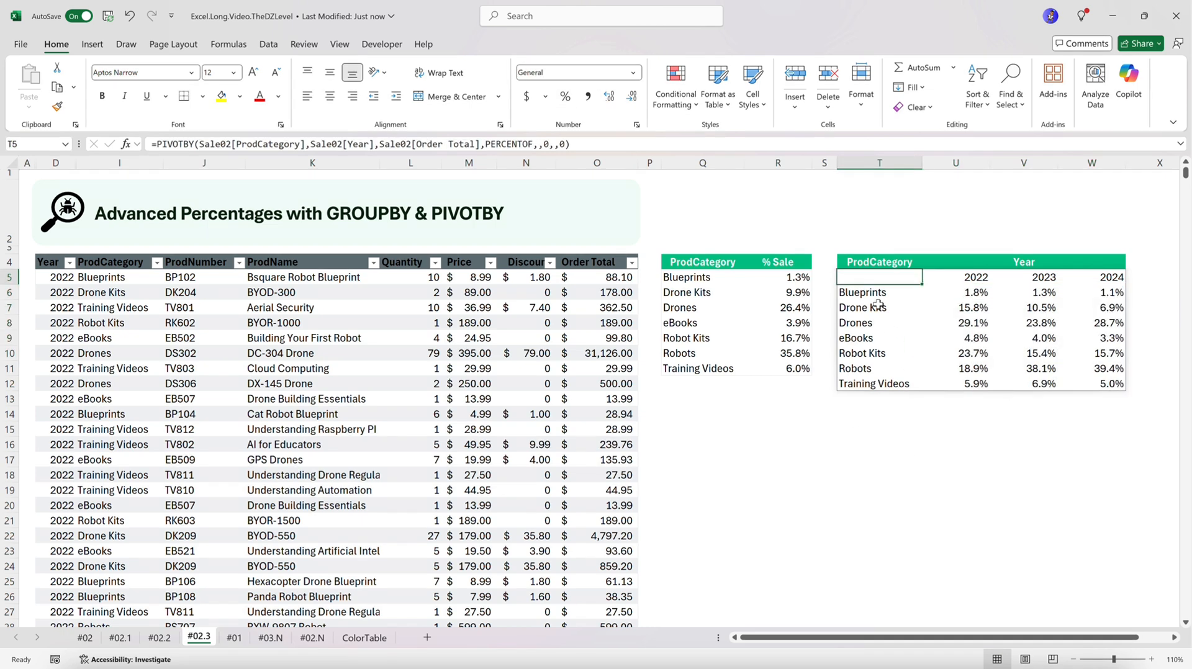